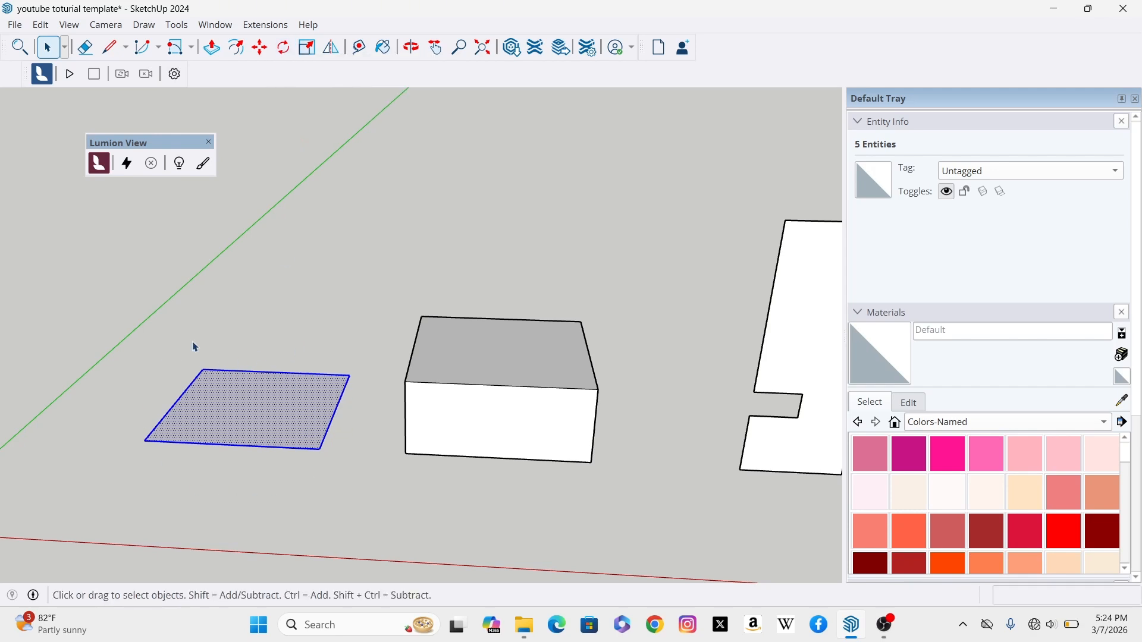
Rotate the selected flat rectangle 90 degrees on the ground plane about its front-left corner.
left_click(283, 47)
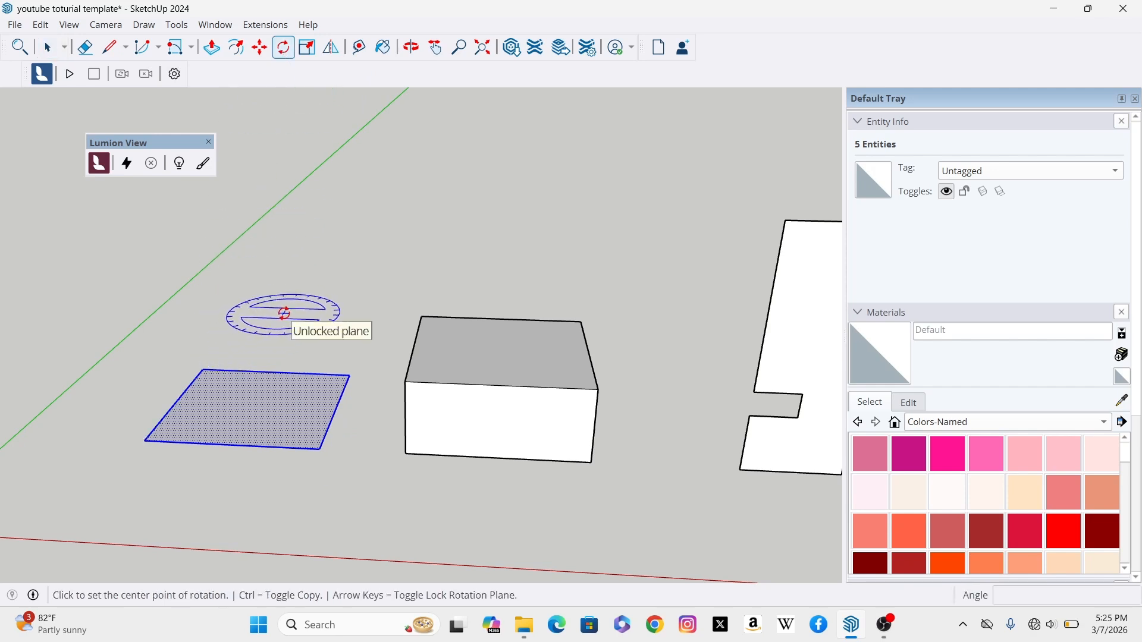
left_click(146, 440)
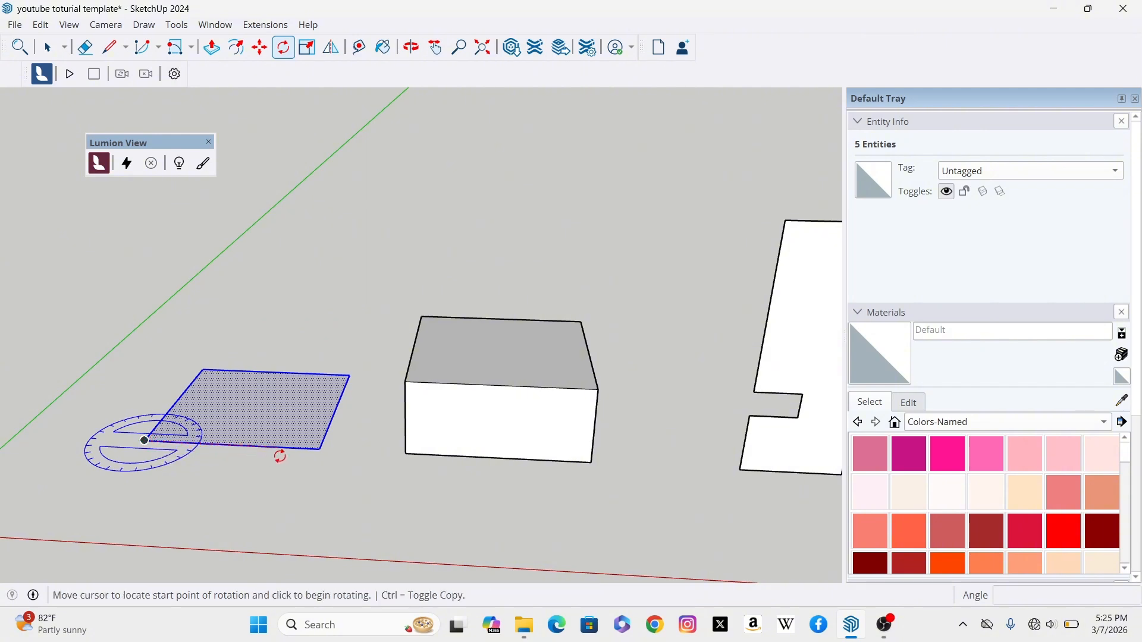
left_click(320, 449)
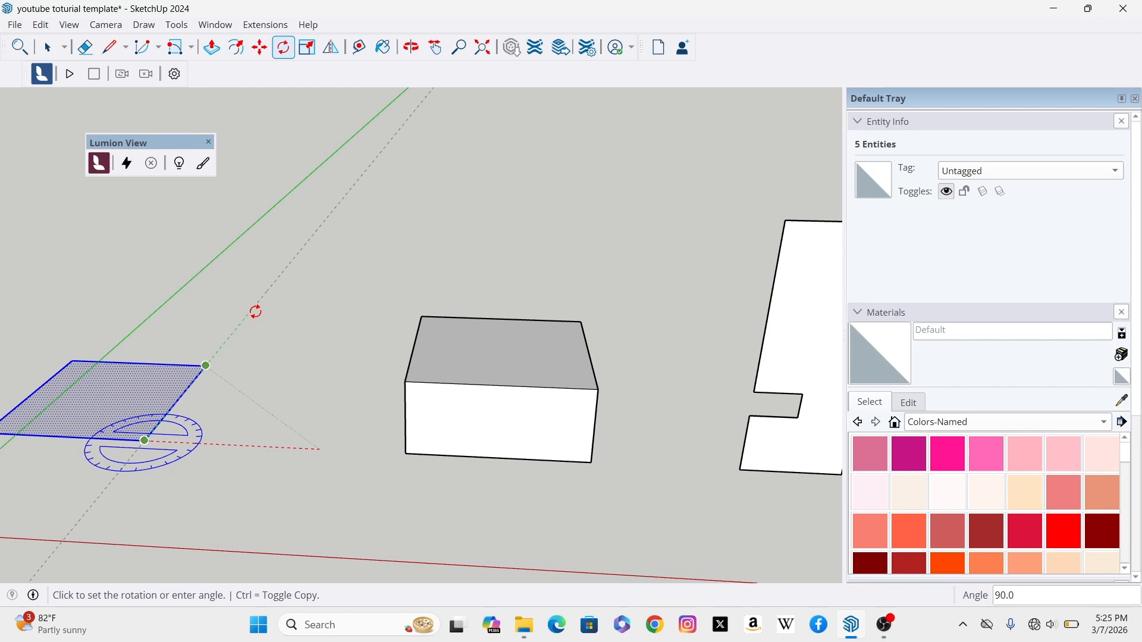
key("Return")
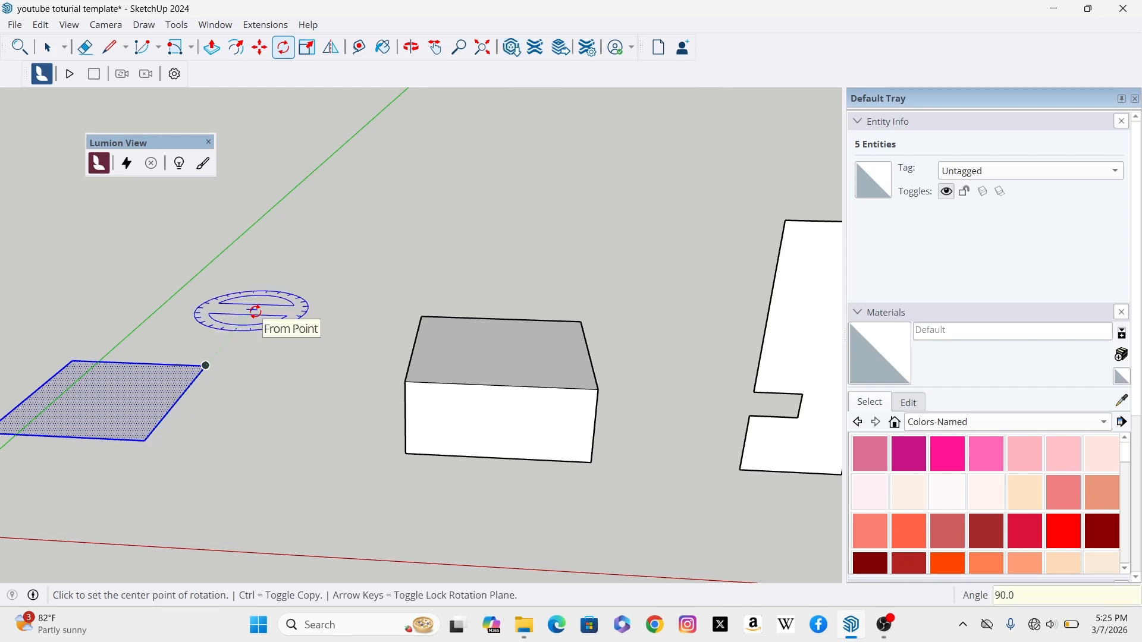
Rotate the flat rectangle 45 degrees clockwise on the ground plane about its front-left corner.
scroll(250, 363, "down", 2)
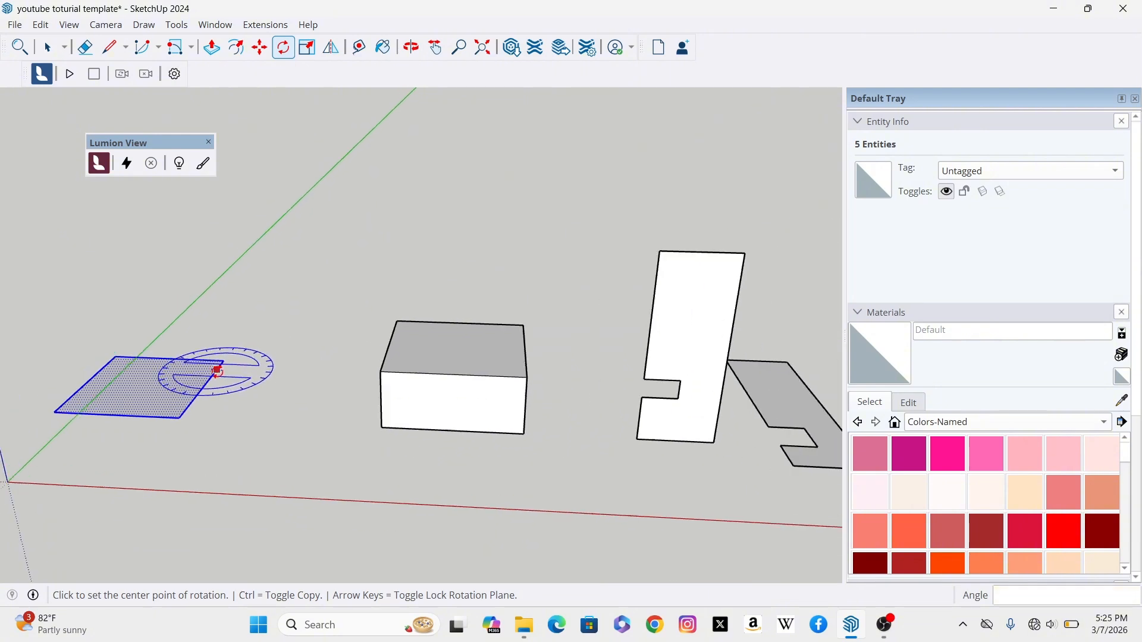
scroll(161, 367, "up", 2)
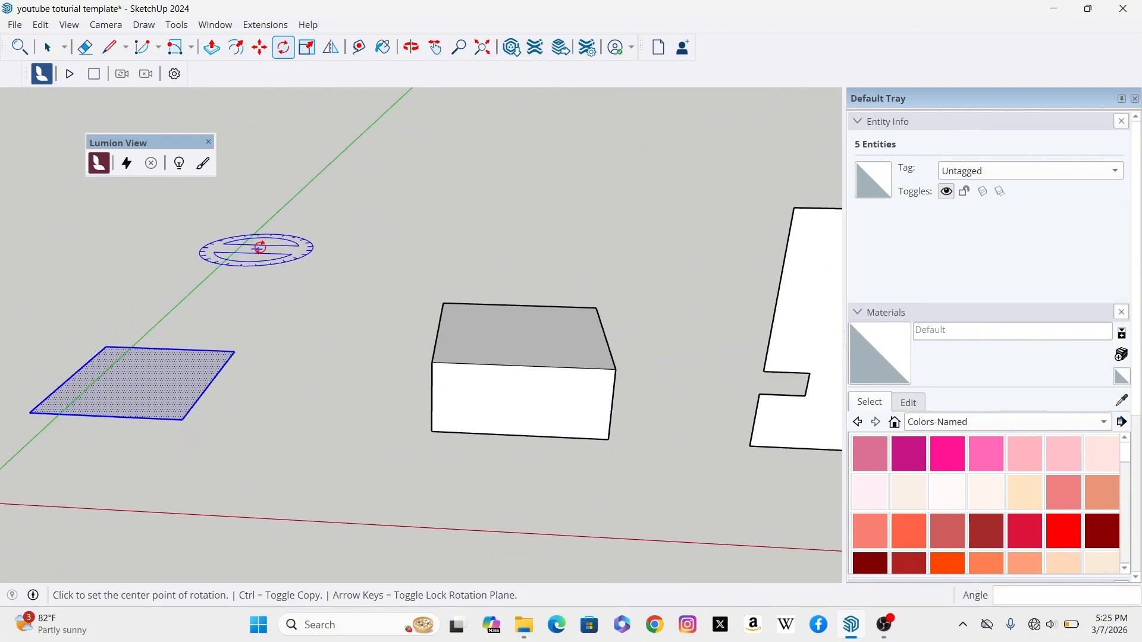
scroll(354, 375, "down", 1)
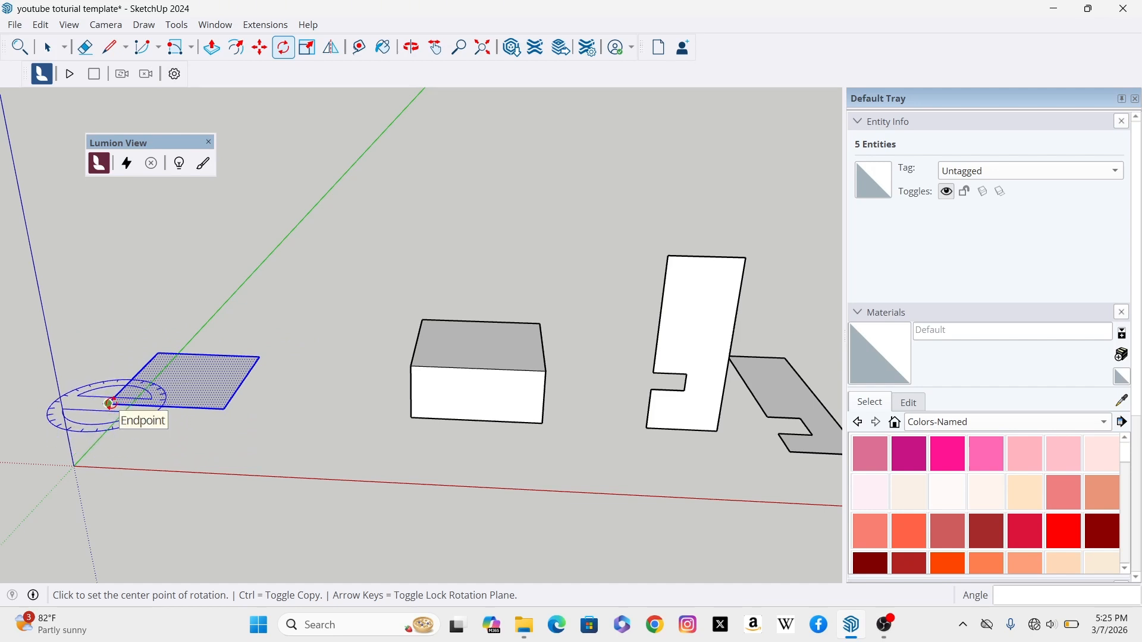
left_click(110, 404)
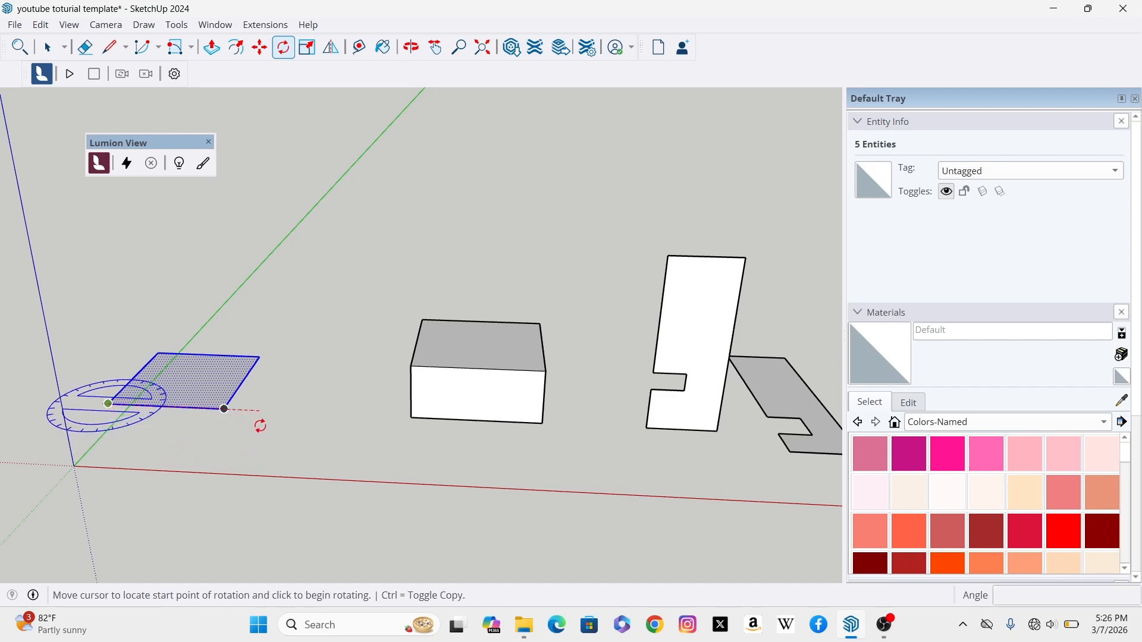
left_click(225, 410)
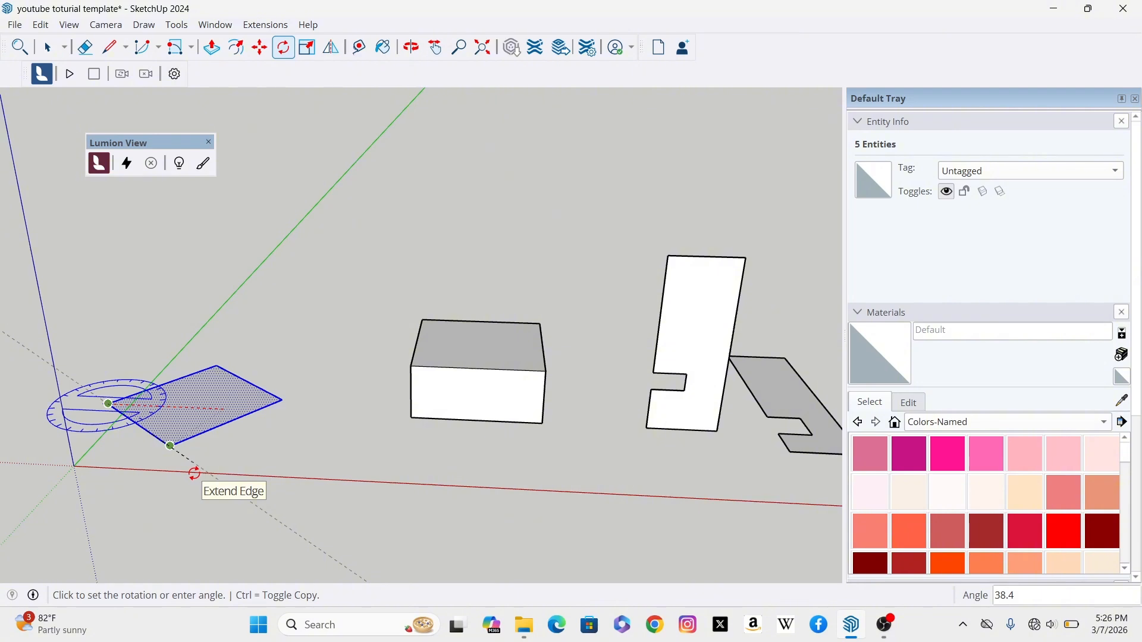
type("45")
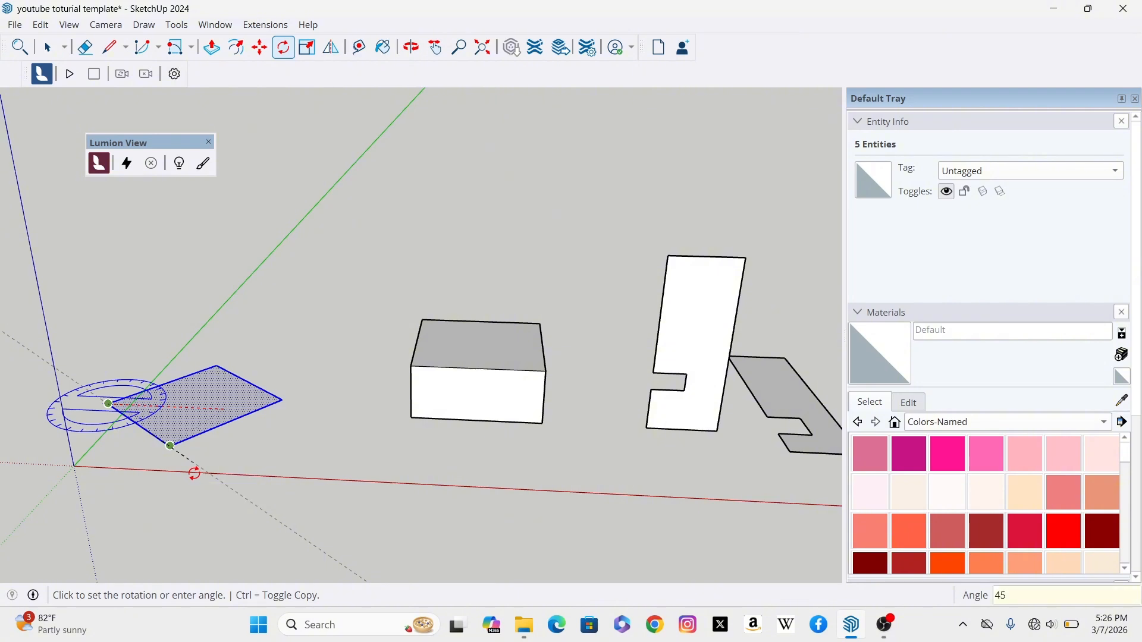
key("Return")
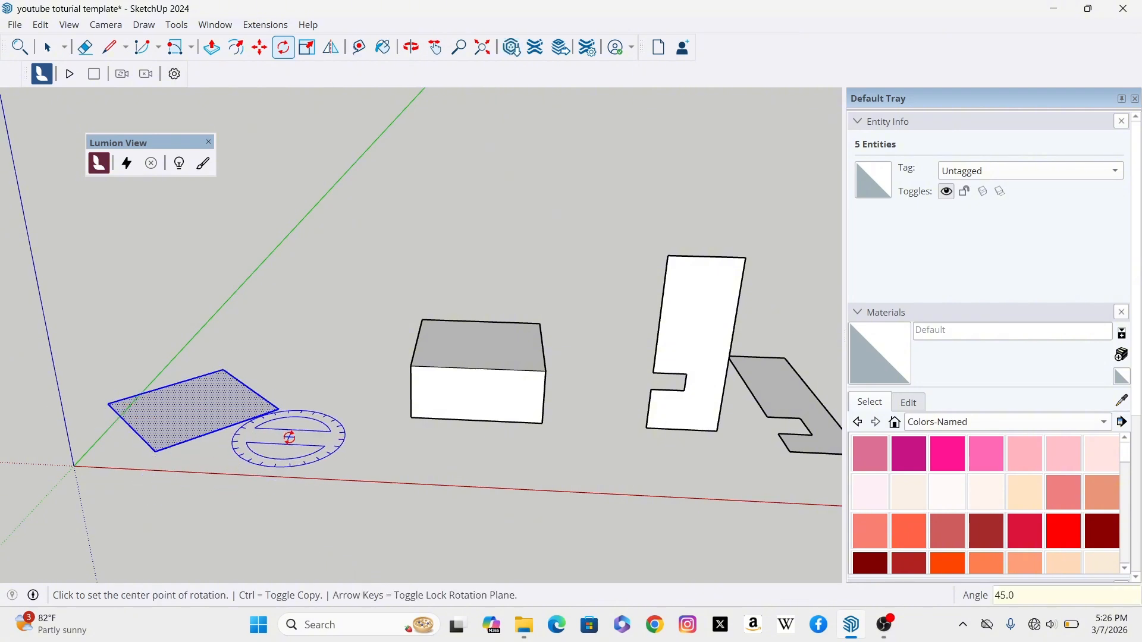
left_click(52, 48)
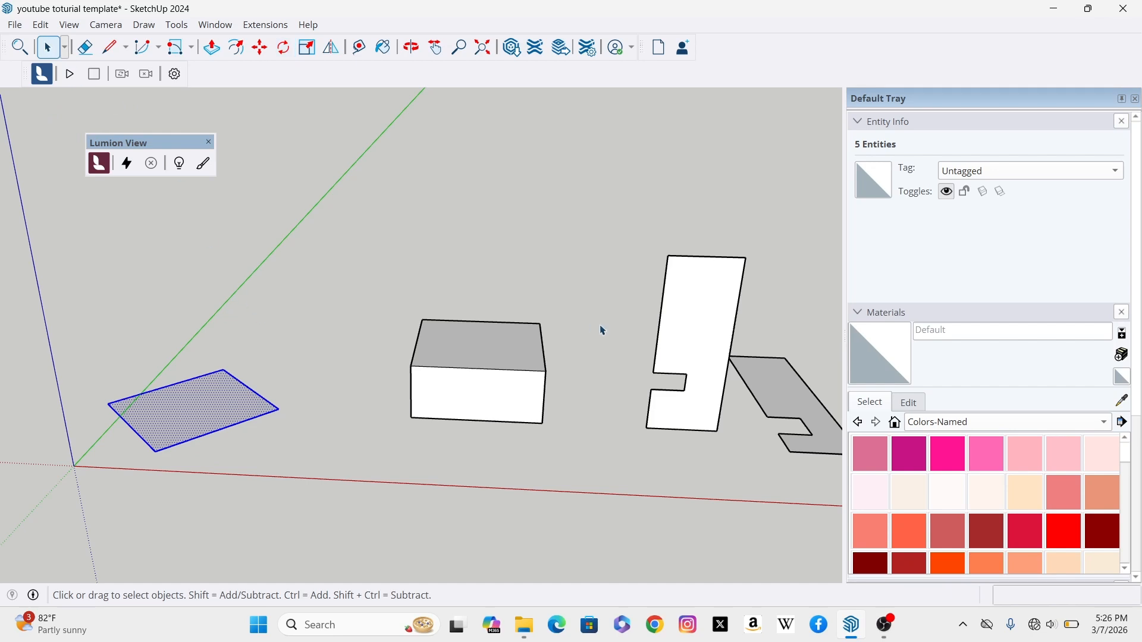
Offset the box's top face outline inward by 3000 mm.
scroll(553, 342, "up", 3)
scroll(497, 348, "down", 2)
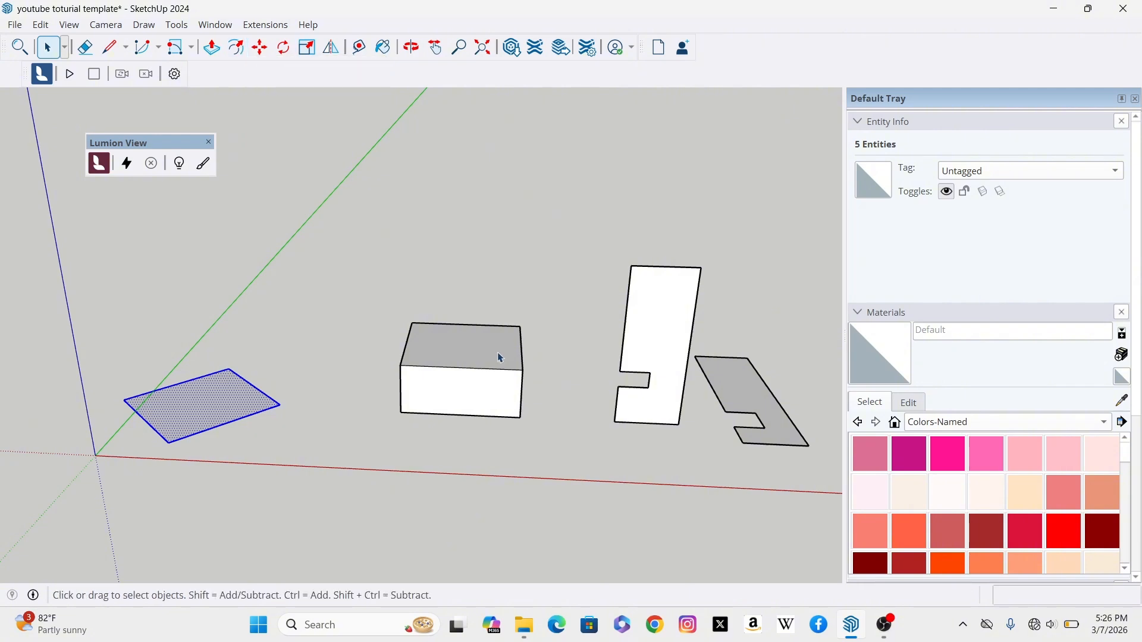
scroll(501, 356, "up", 3)
scroll(460, 349, "down", 2)
left_click(460, 349)
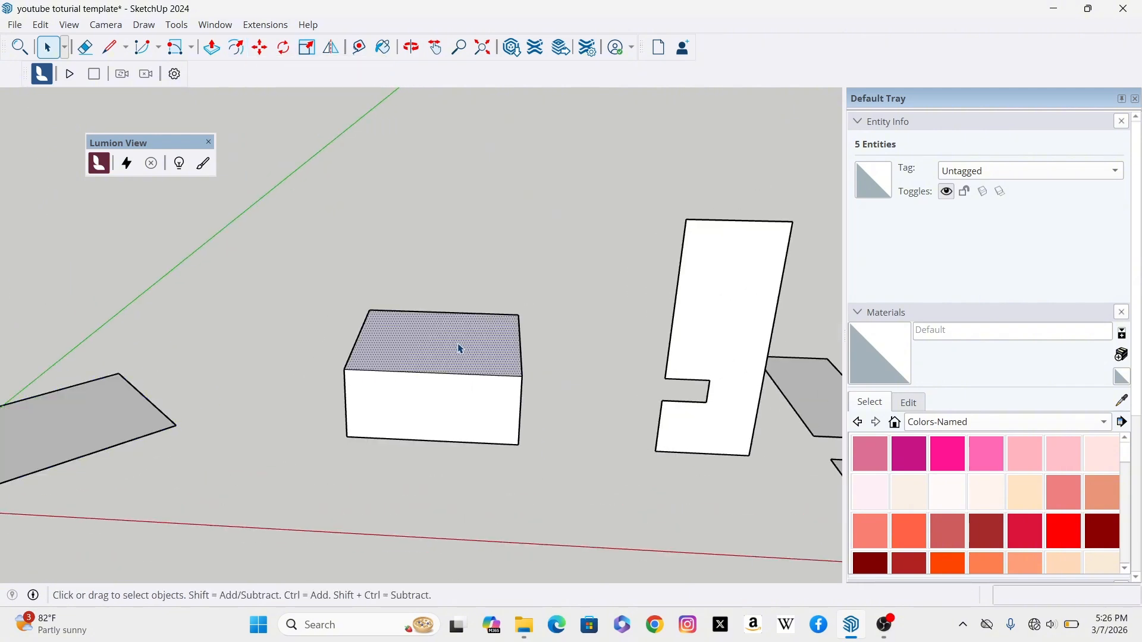
left_click(236, 50)
left_click(521, 340)
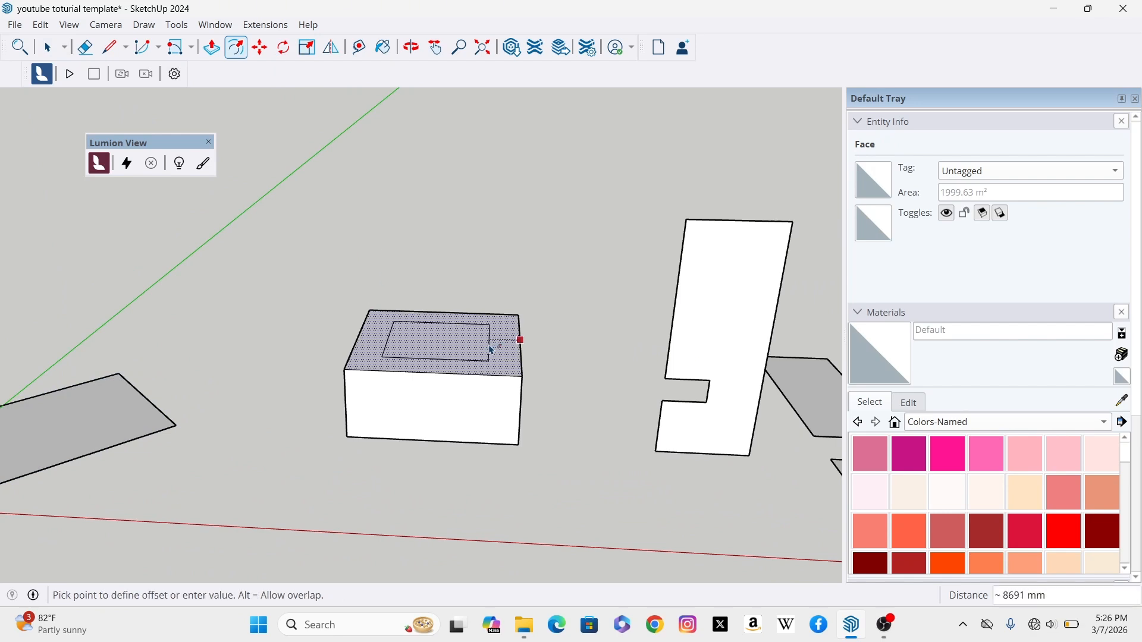
type("3000")
key("Return")
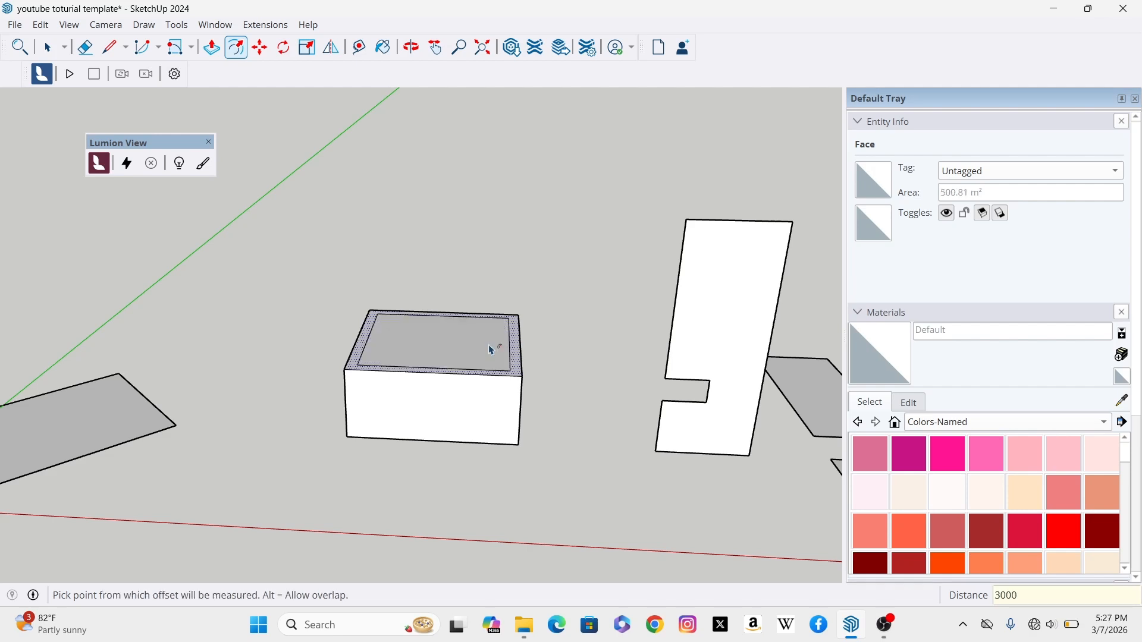
Push/Pull the inner offset face on top of the box upward about 17,900 mm to form an upper block.
scroll(451, 362, "down", 3)
scroll(451, 361, "up", 3)
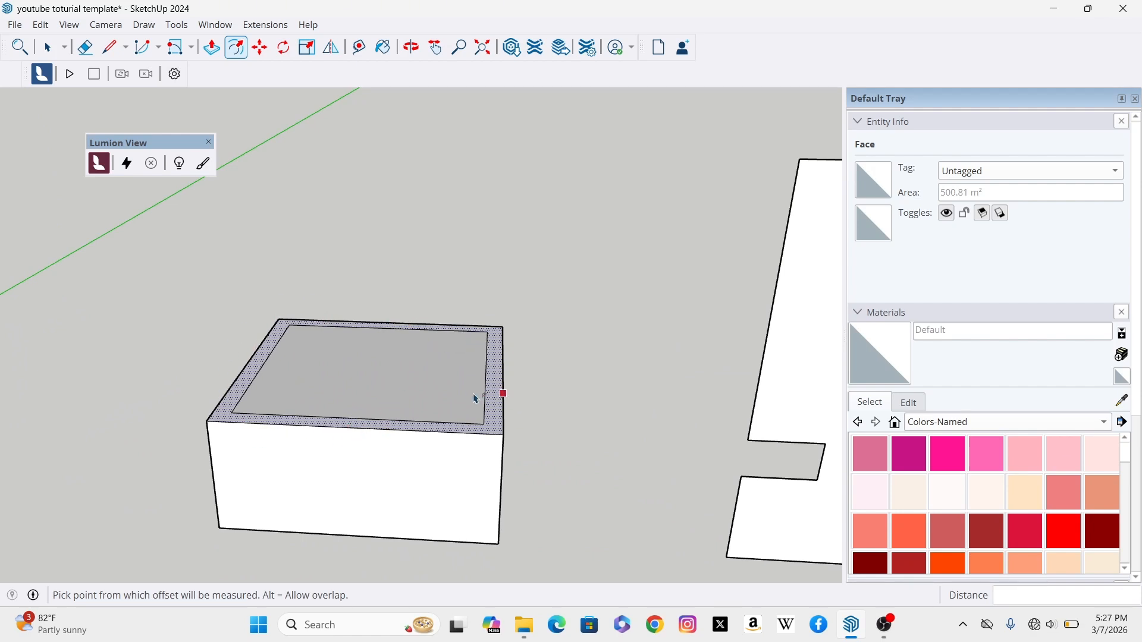
scroll(497, 368, "down", 2)
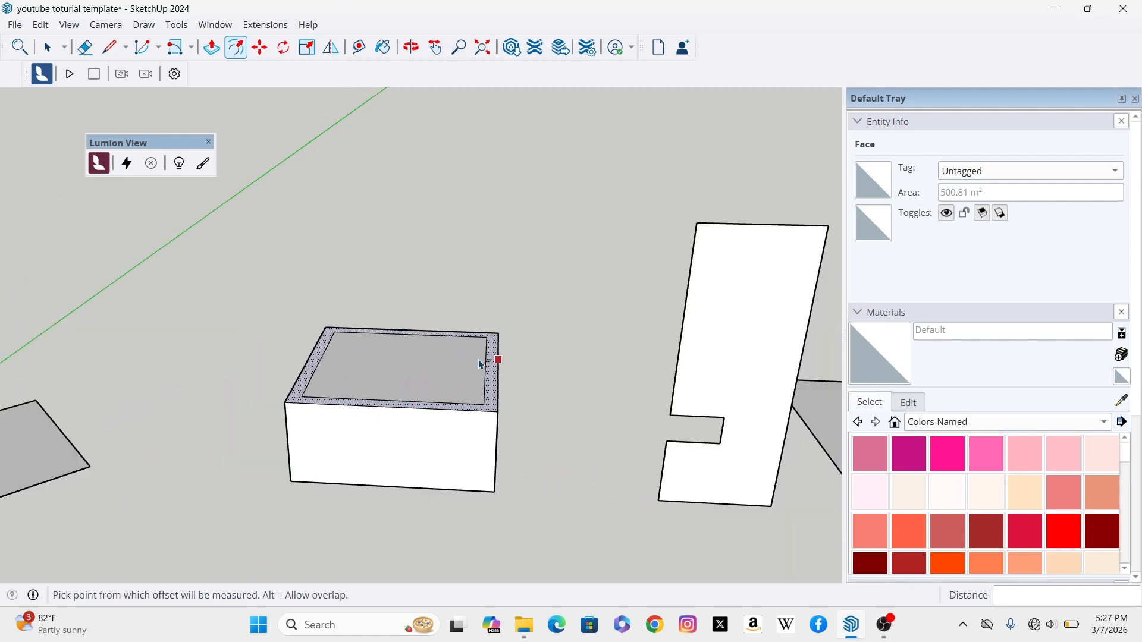
left_click(50, 51)
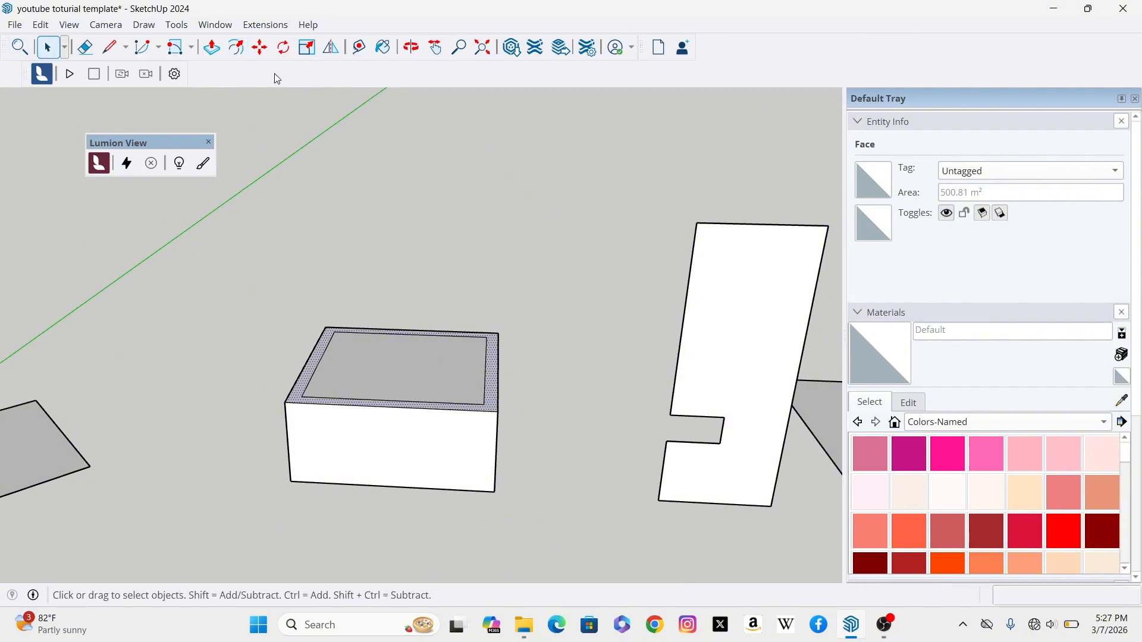
left_click(214, 49)
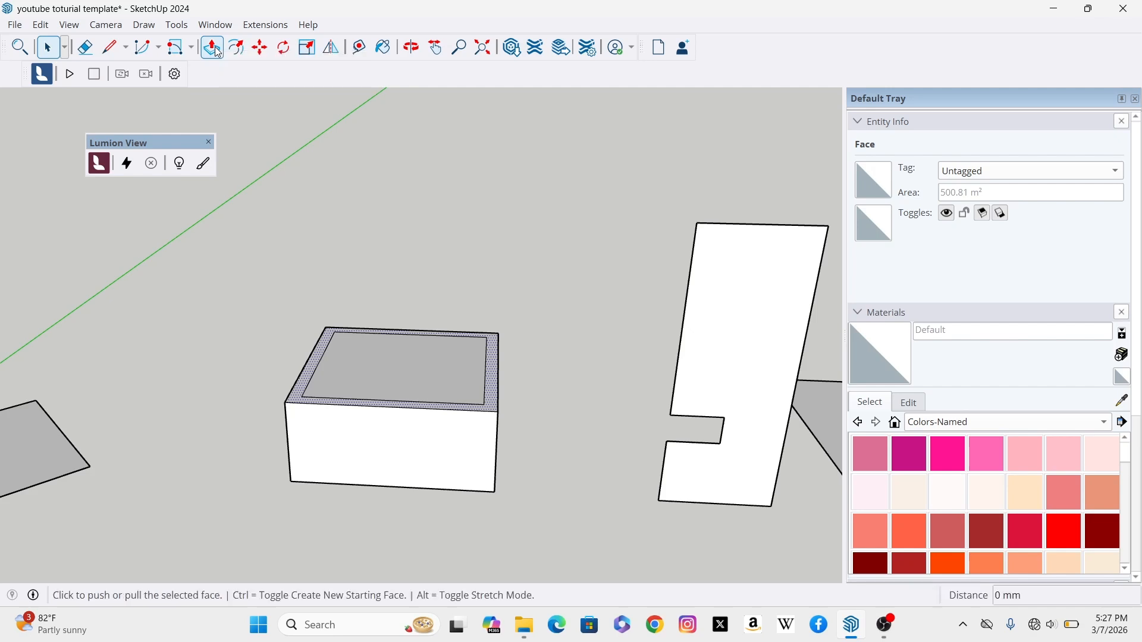
left_click(408, 378)
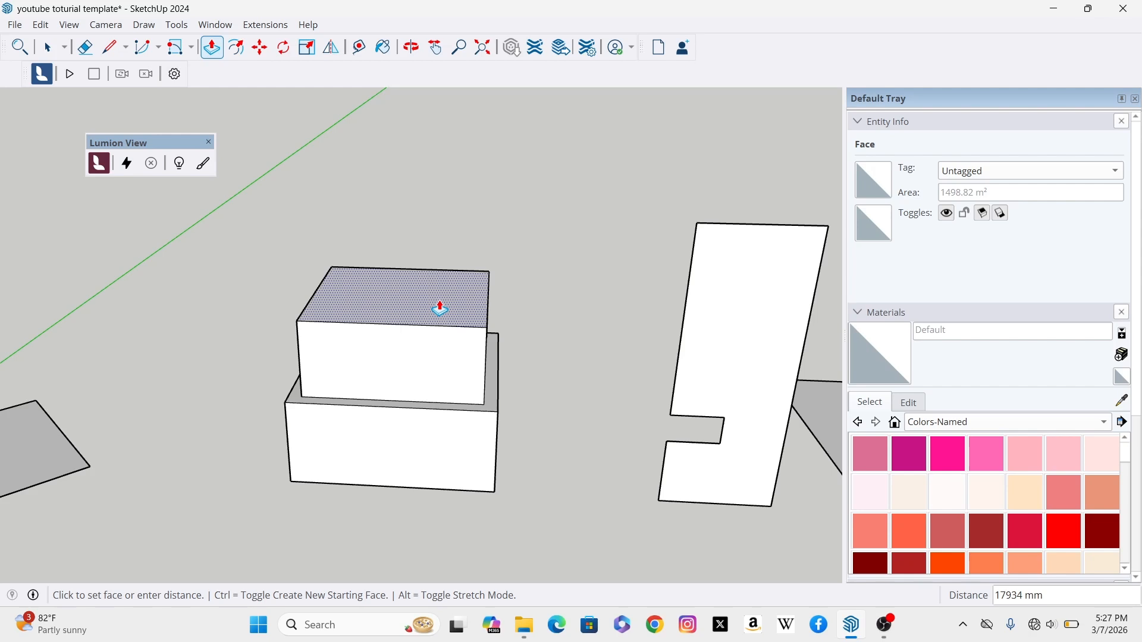
left_click(439, 308)
scroll(440, 309, "down", 1)
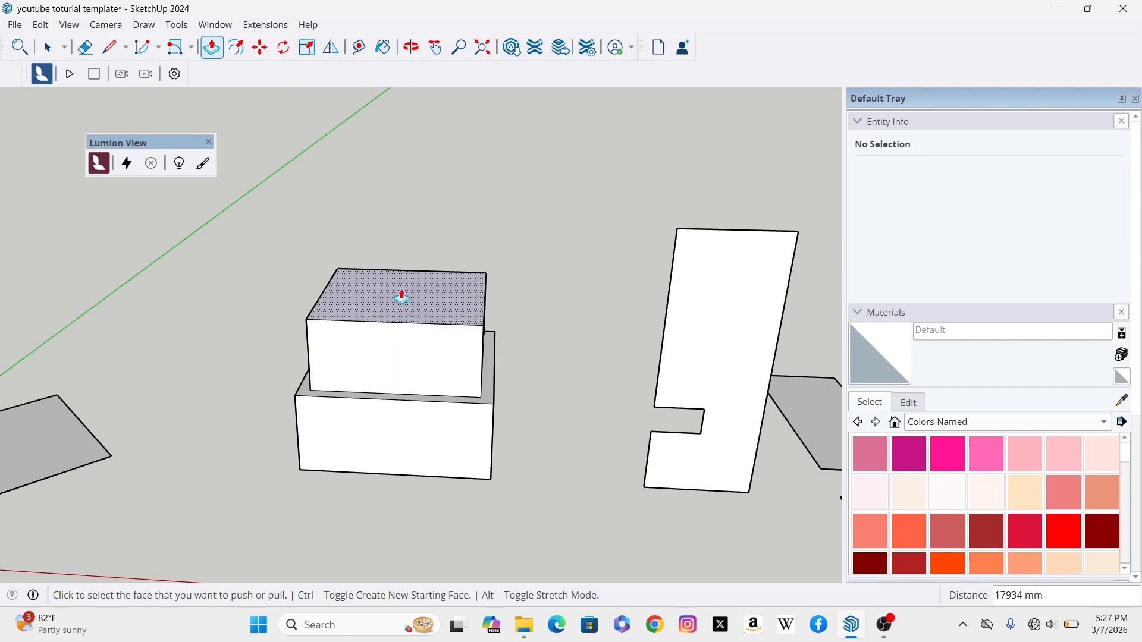
Scale the upper block's top face inward along the red axis, to about 0.65 from its right edge and 0.53 from its left edge.
left_click(307, 48)
left_click(410, 312)
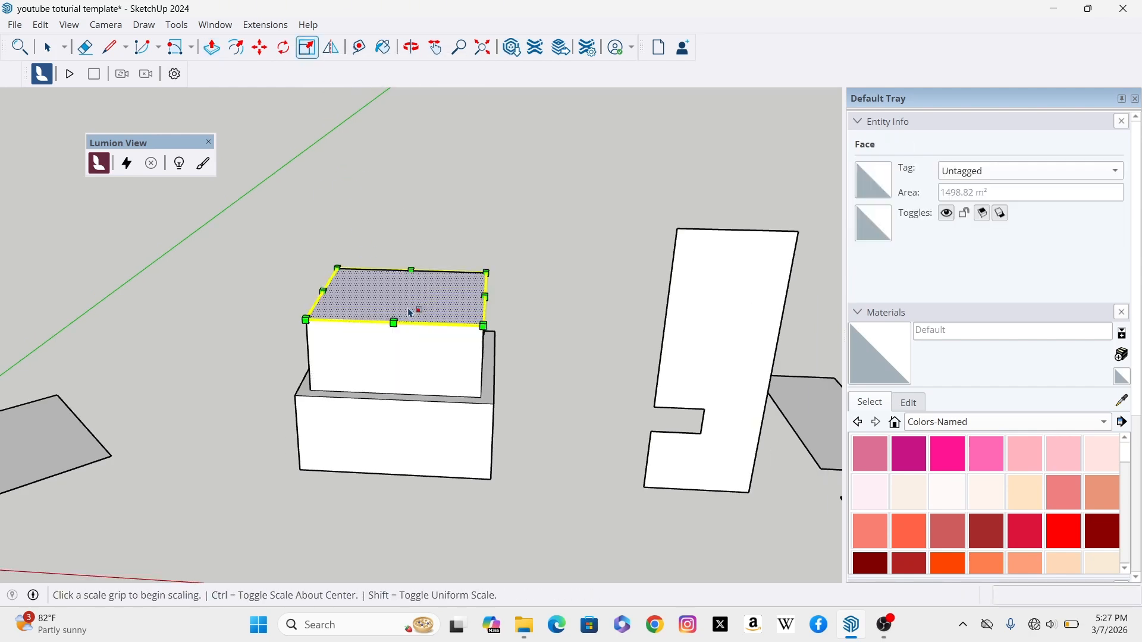
scroll(430, 316, "up", 3)
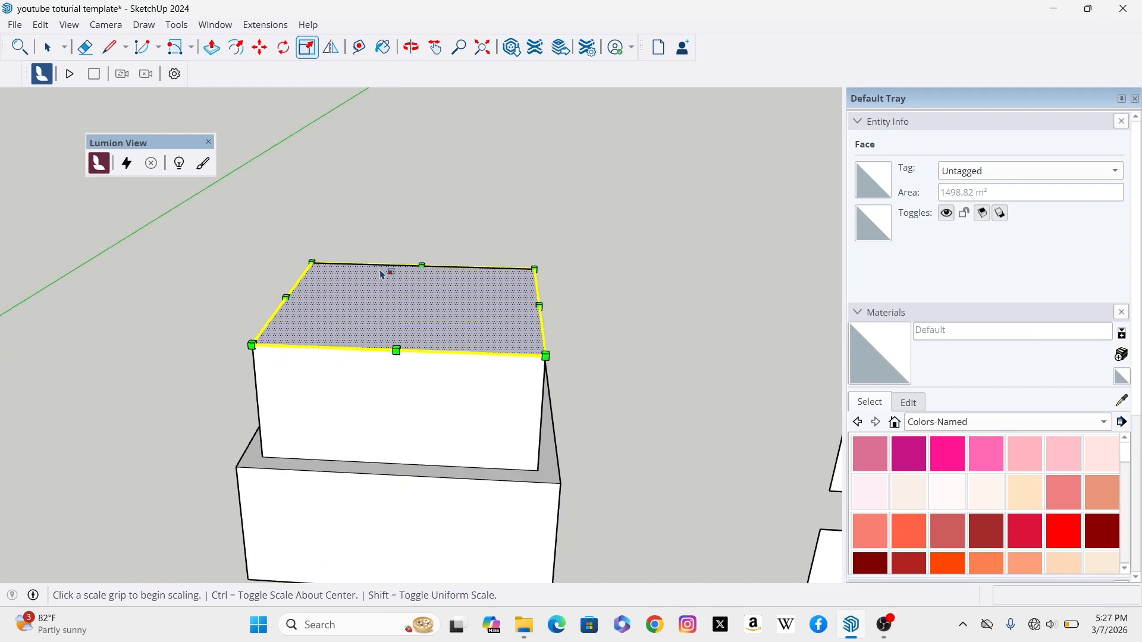
scroll(398, 297, "down", 1)
scroll(410, 297, "up", 1)
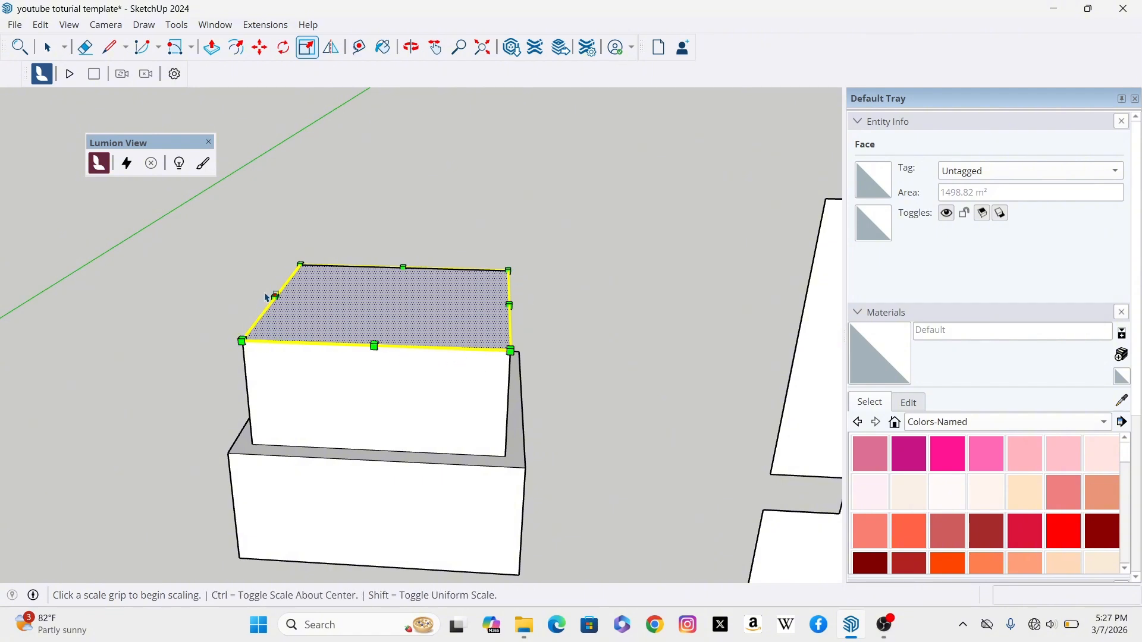
scroll(328, 252, "up", 2)
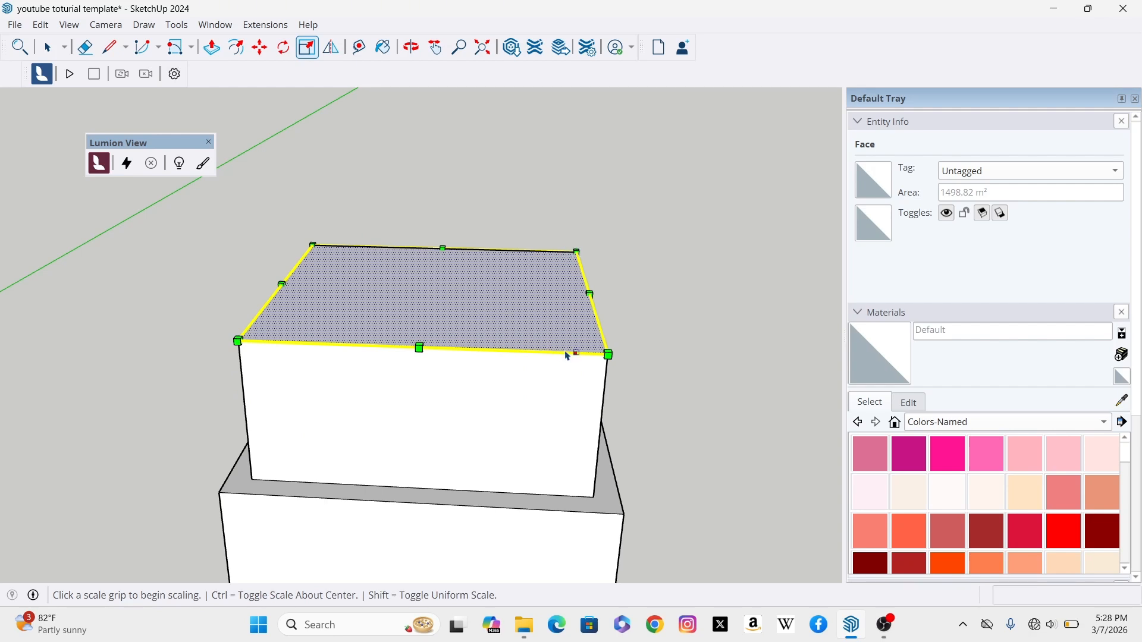
left_click(589, 295)
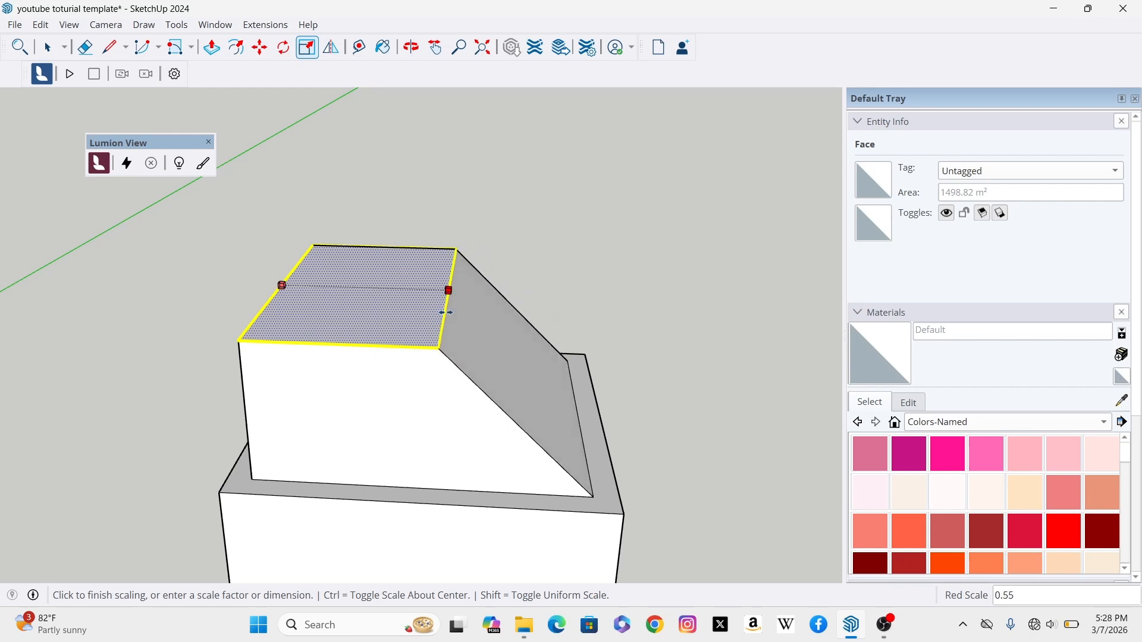
left_click(482, 315)
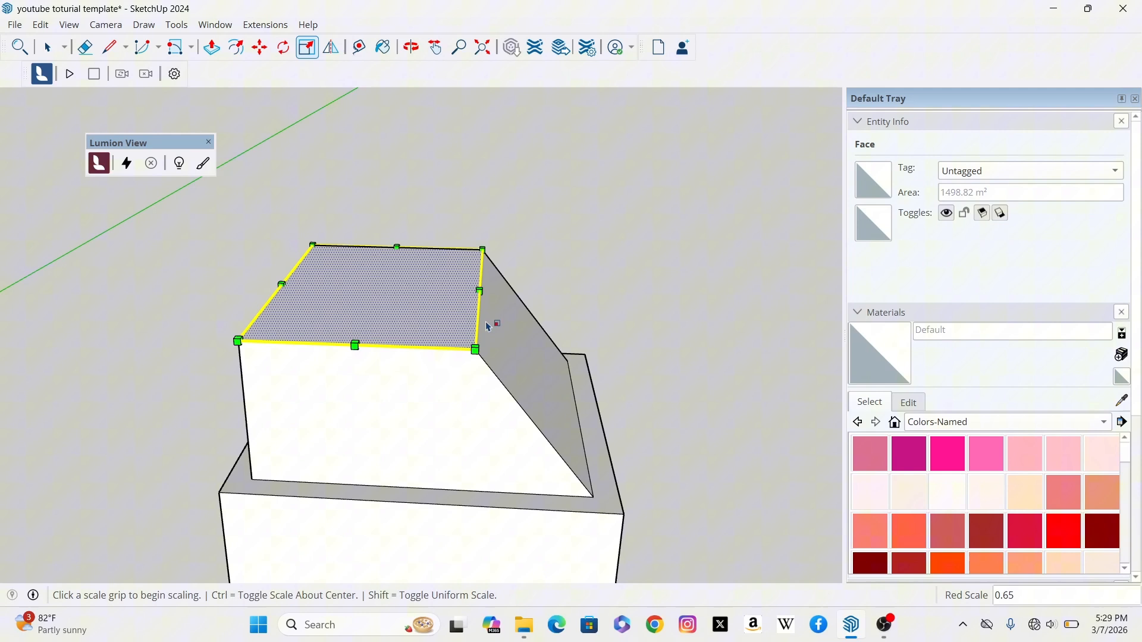
left_click(281, 285)
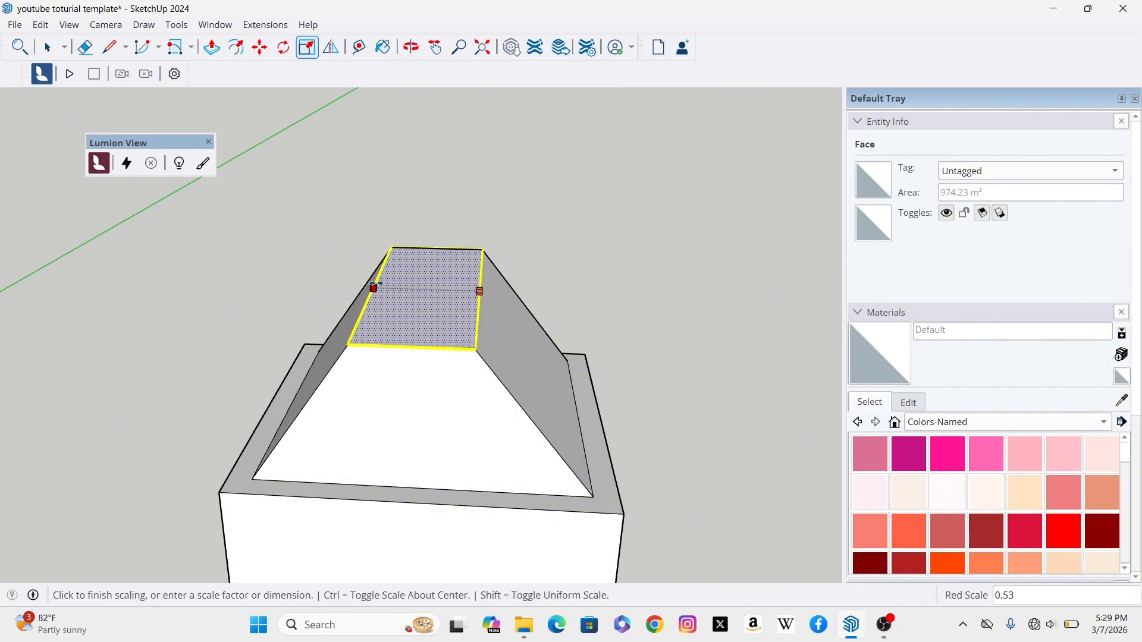
left_click(375, 288)
Scale the upper block's top face inward along the green axis, to about 0.63 from its front edge and 0.52 from its back edge.
scroll(414, 276, "up", 1)
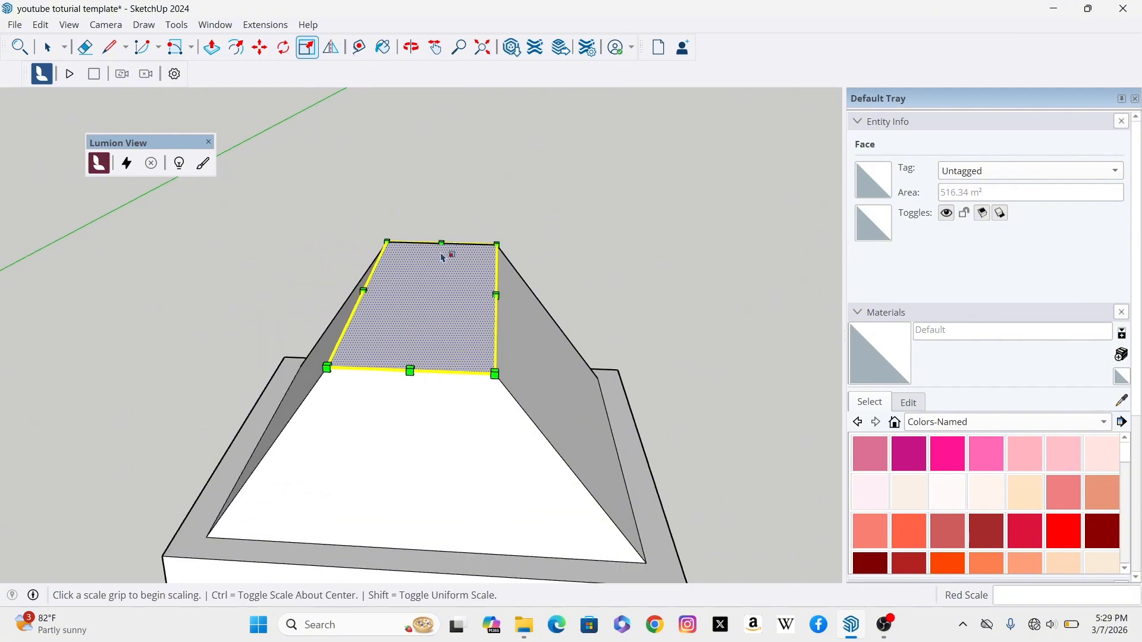
left_click(410, 370)
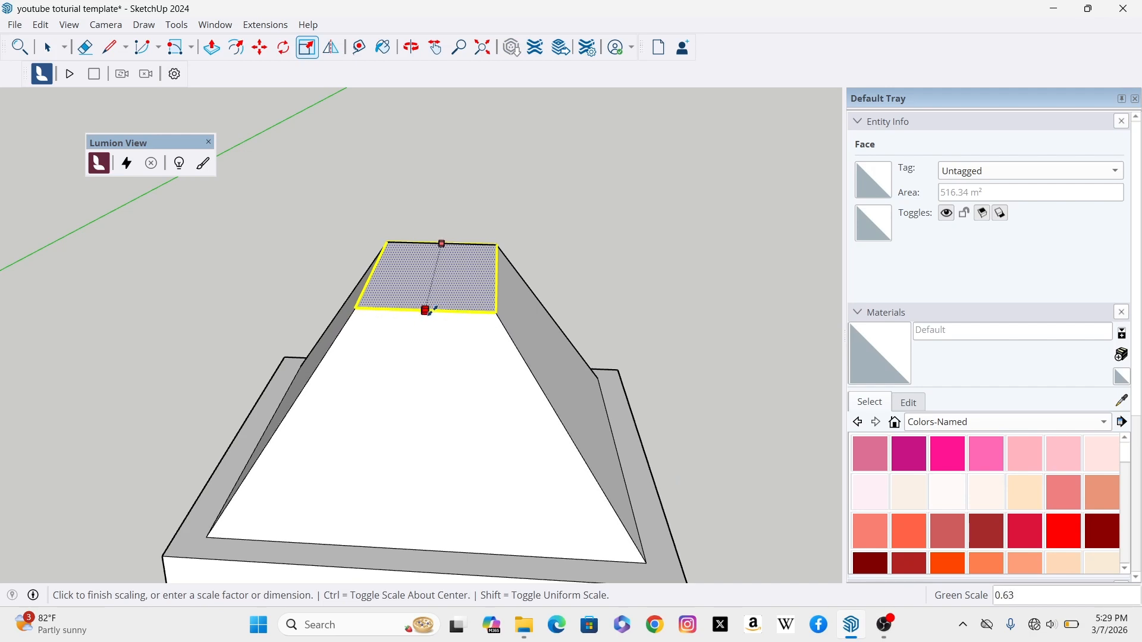
left_click(425, 310)
left_click(442, 242)
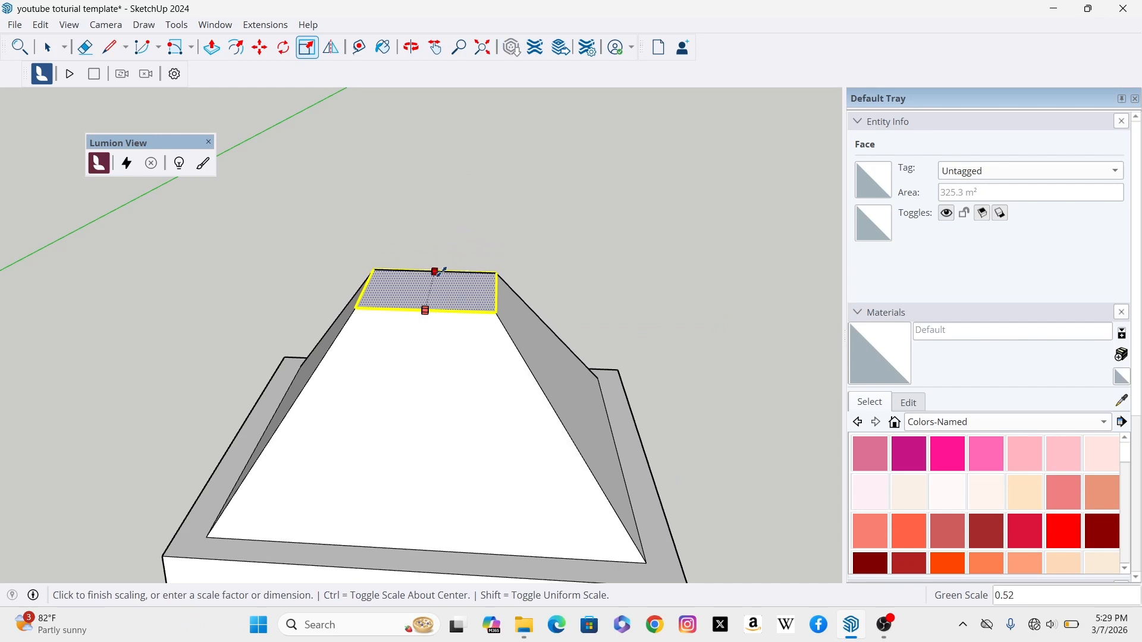
left_click(437, 265)
scroll(454, 279, "up", 3)
scroll(465, 289, "down", 2)
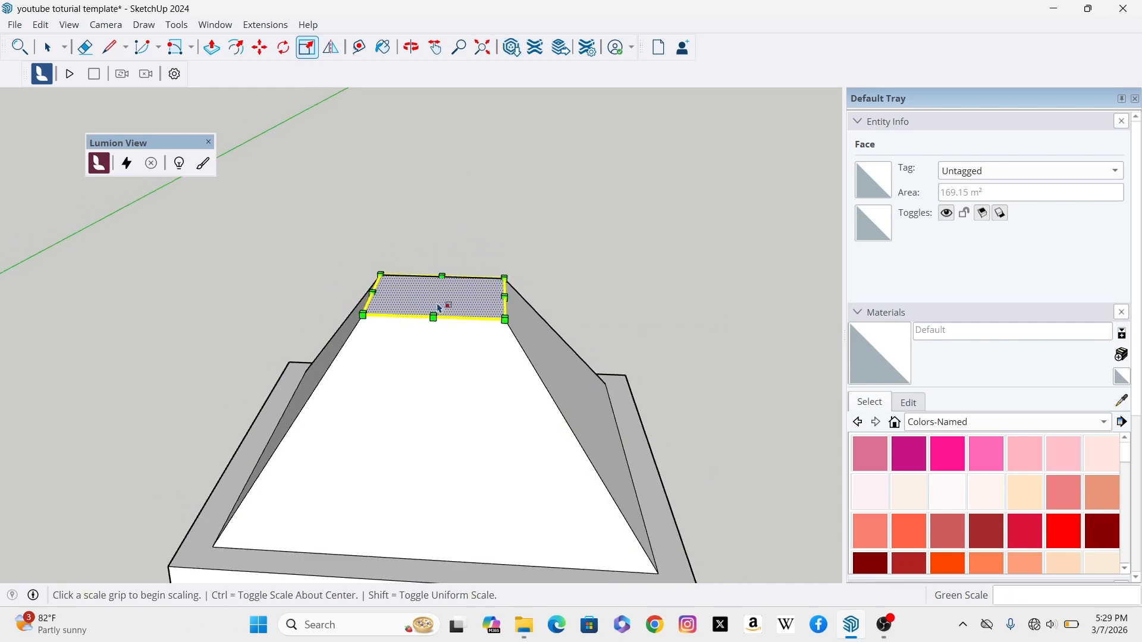
scroll(437, 289, "up", 3)
scroll(440, 294, "down", 4)
scroll(459, 282, "down", 3)
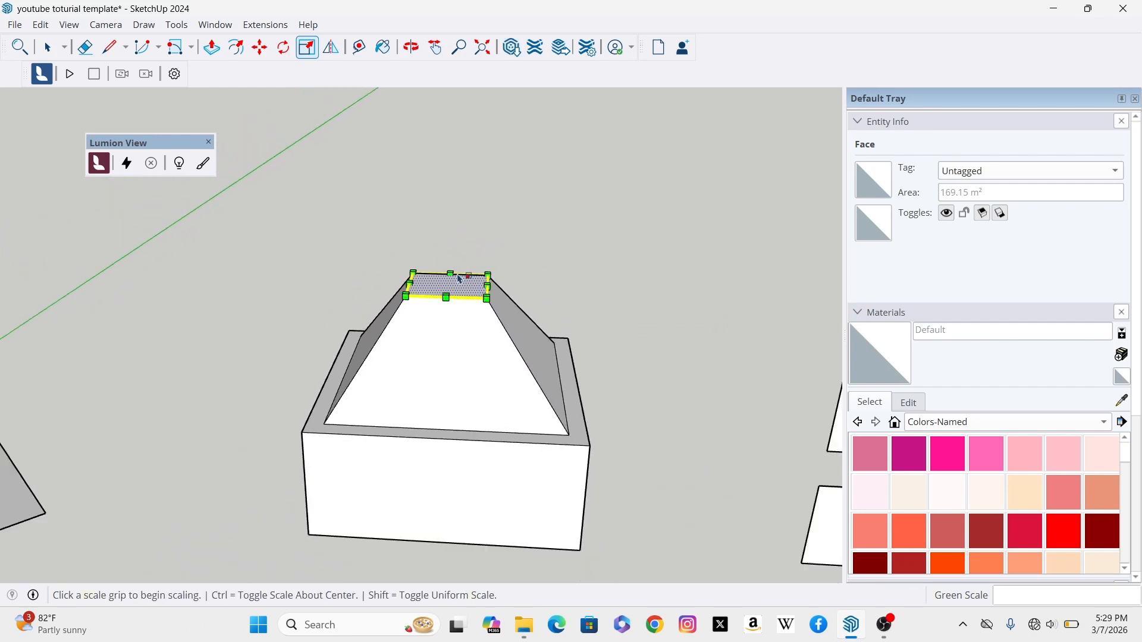
scroll(464, 284, "up", 2)
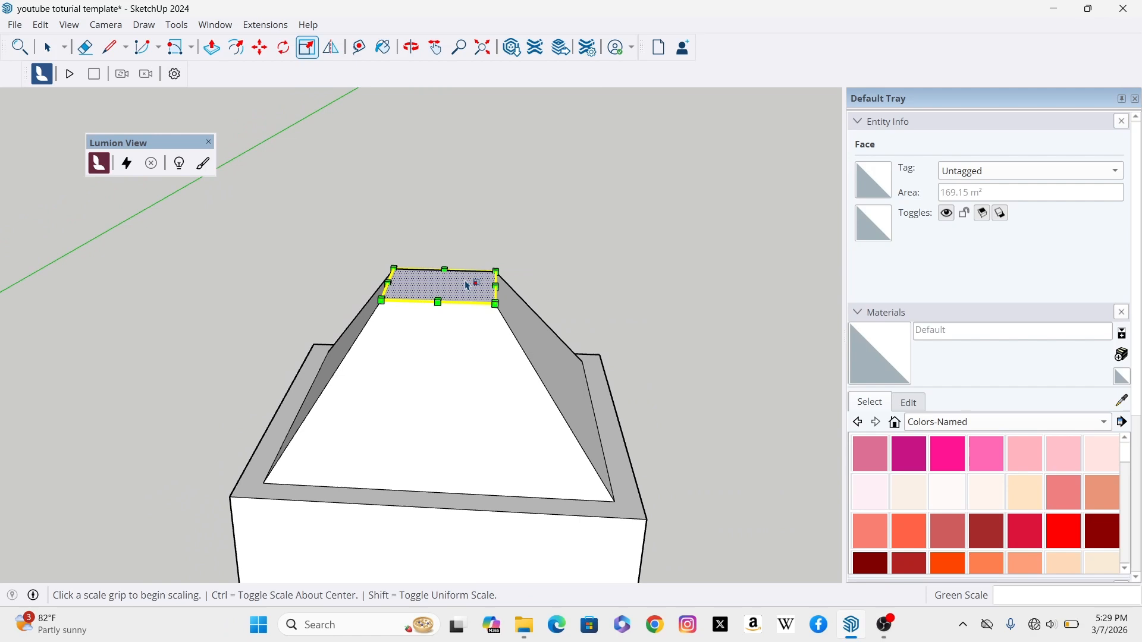
Push/Pull the scaled-down top face of the upper block upward about 21,600 mm to form a chimney-like column.
left_click(49, 52)
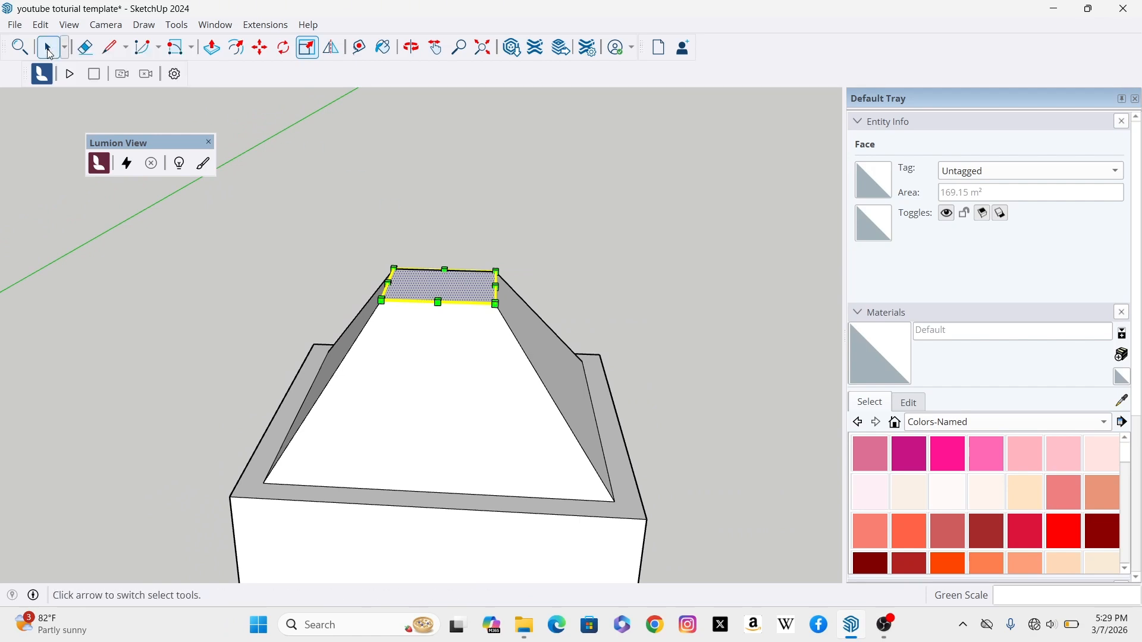
scroll(473, 302, "up", 5)
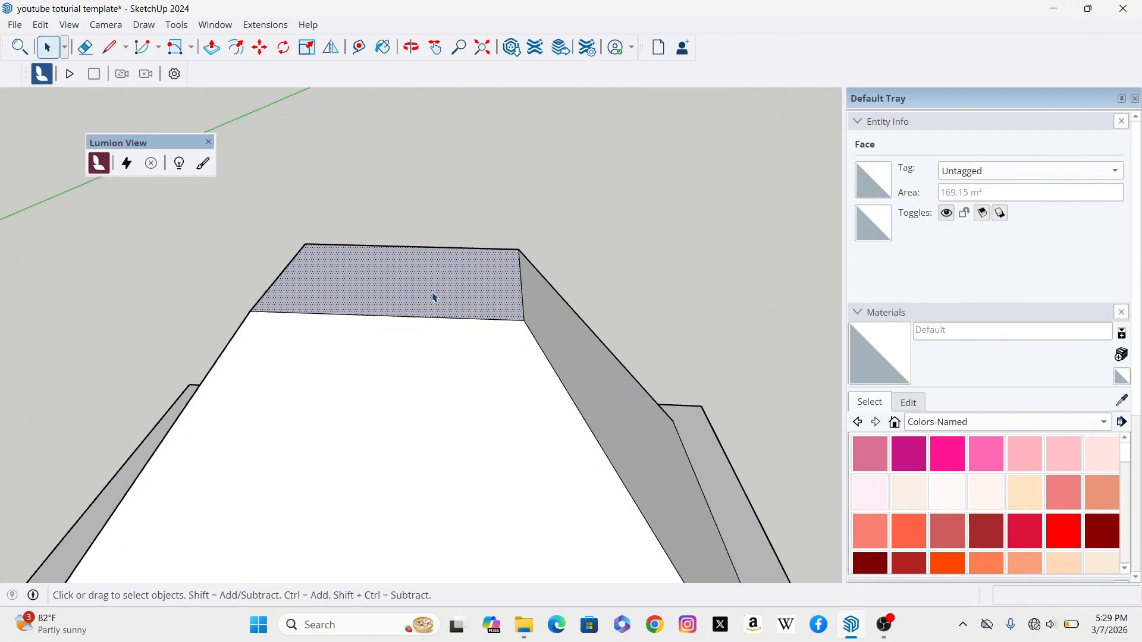
left_click(213, 51)
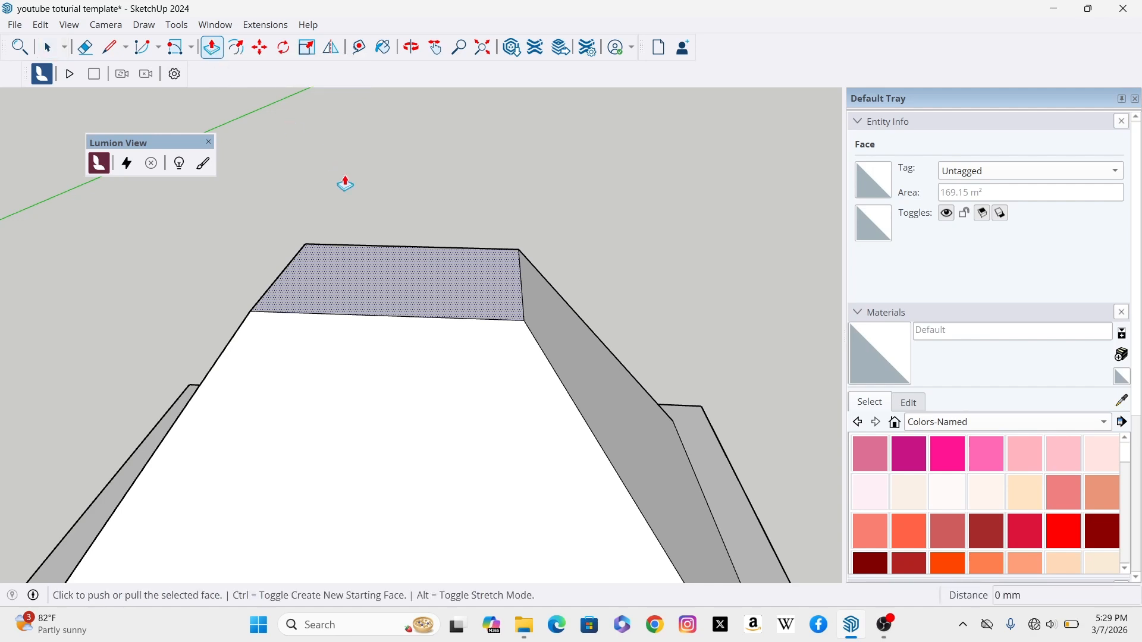
left_click(415, 287)
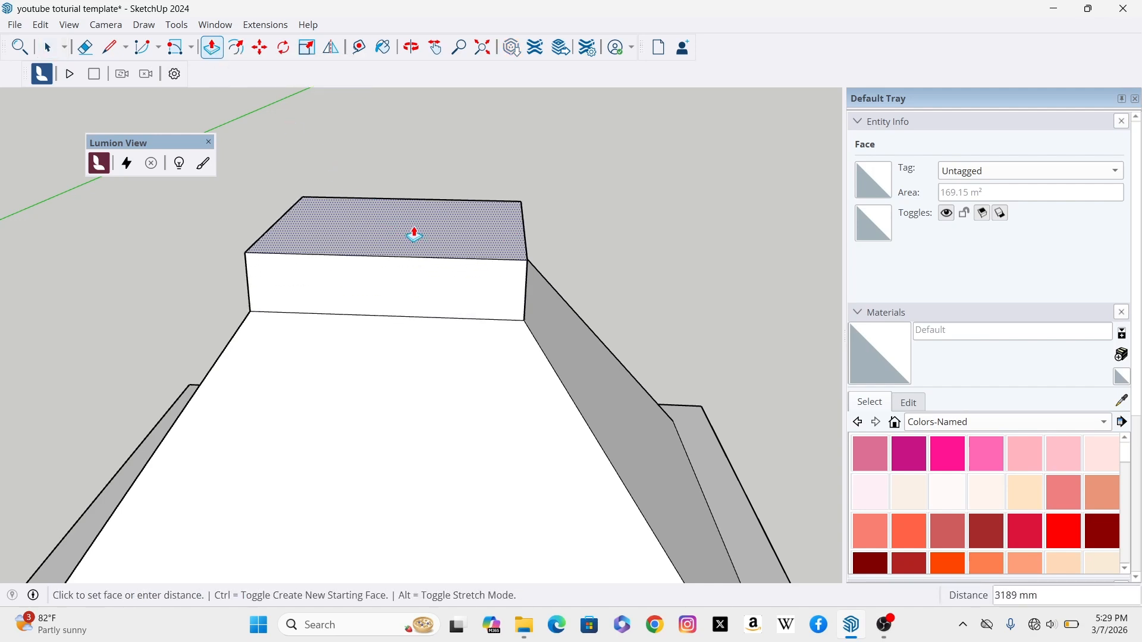
scroll(435, 253, "down", 3)
scroll(435, 253, "down", 2)
left_click(423, 191)
Examine the stepped box, its tapered upper block and the column on top from nearer and farther away.
scroll(462, 234, "up", 2)
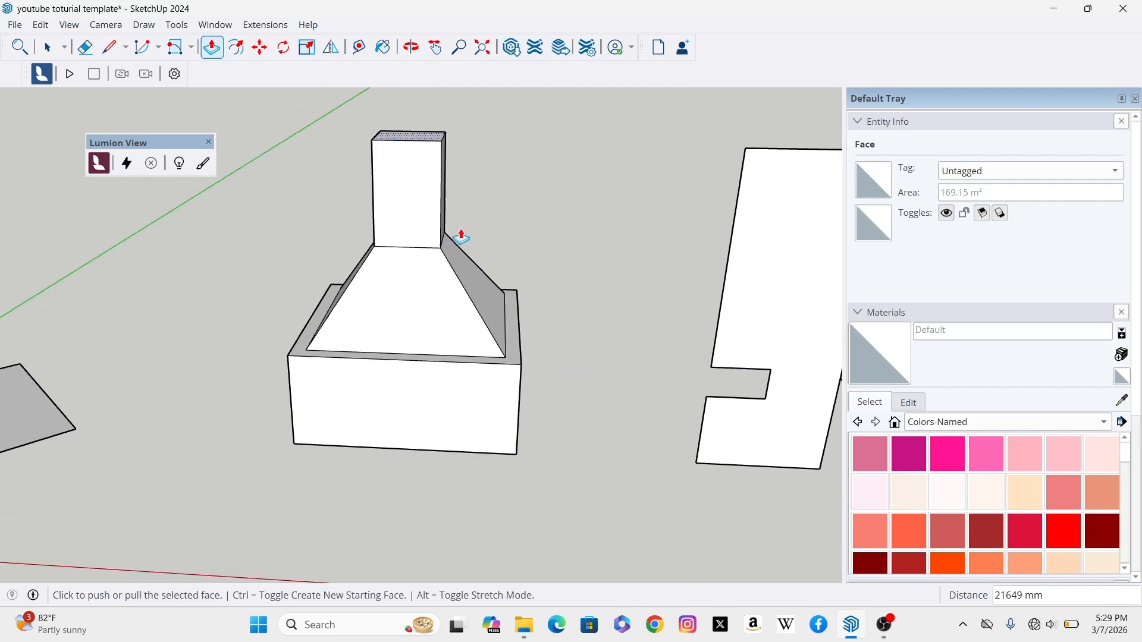
scroll(408, 331, "down", 2)
scroll(422, 319, "up", 2)
scroll(423, 320, "down", 3)
scroll(415, 299, "up", 3)
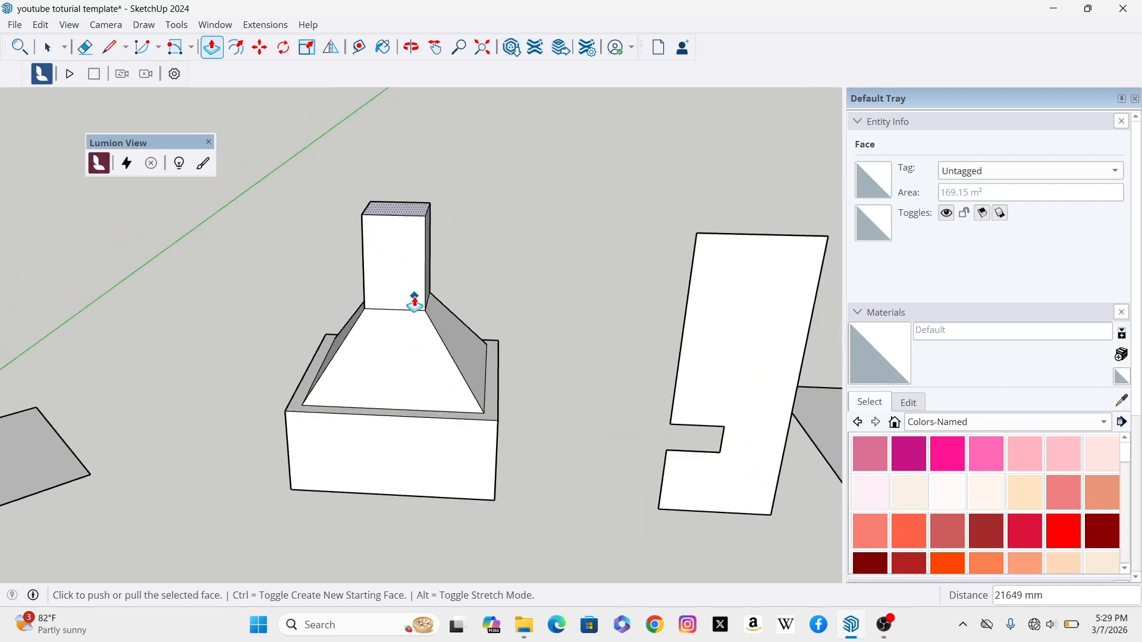
scroll(426, 379, "down", 1)
scroll(424, 357, "up", 3)
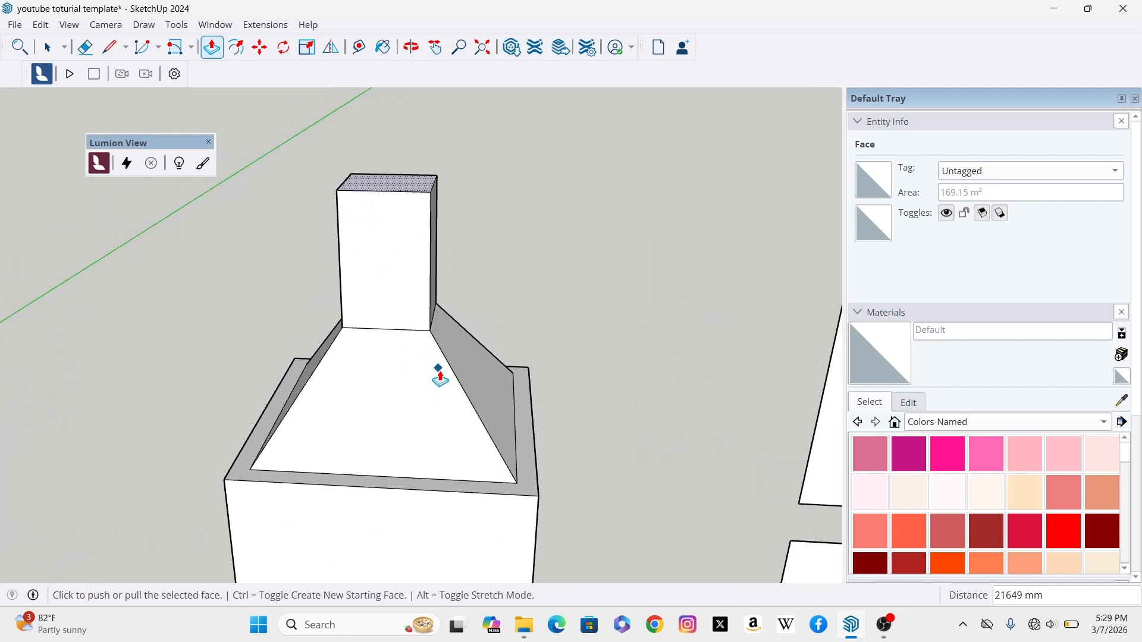
scroll(432, 381, "down", 1)
scroll(420, 378, "down", 2)
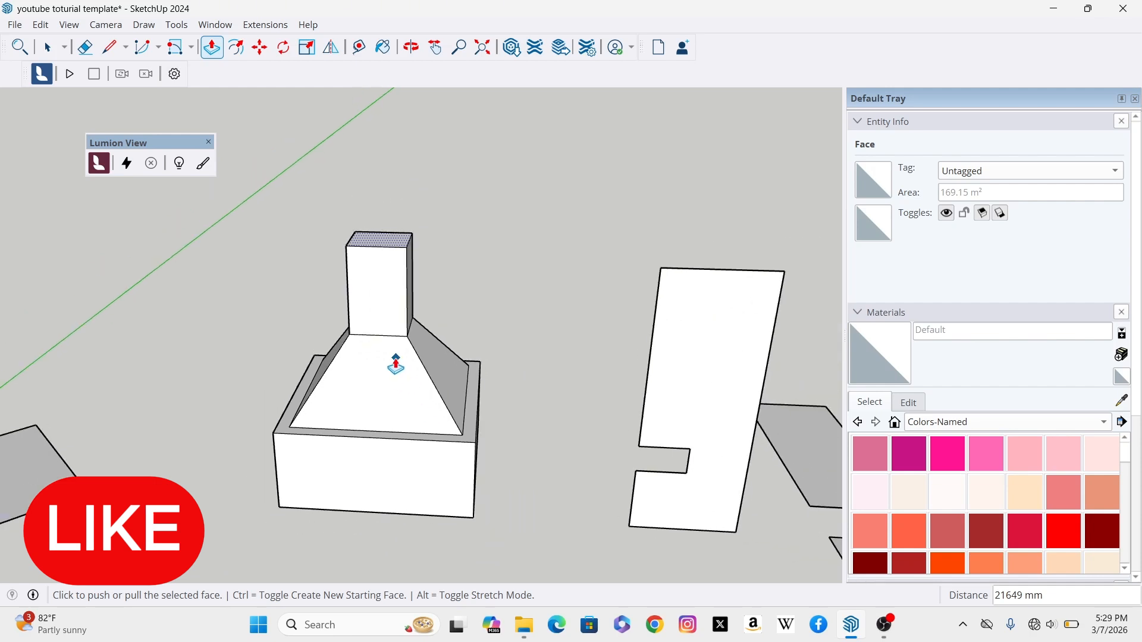
left_click(49, 50)
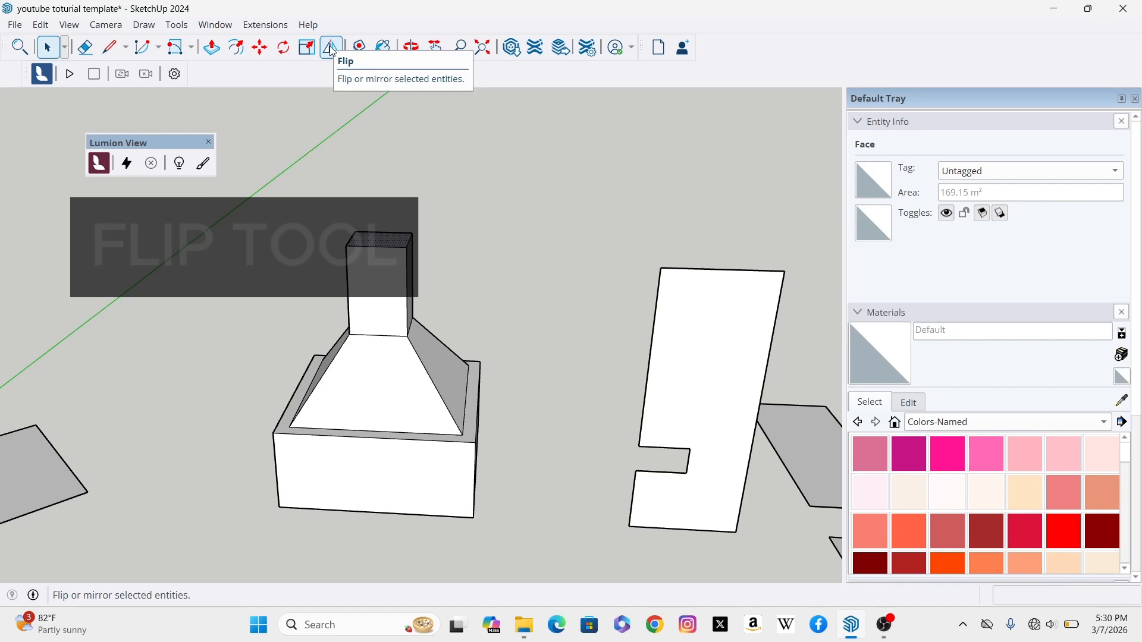
Select the upright notched face beside the box together with all its outline edges.
scroll(334, 355, "down", 5)
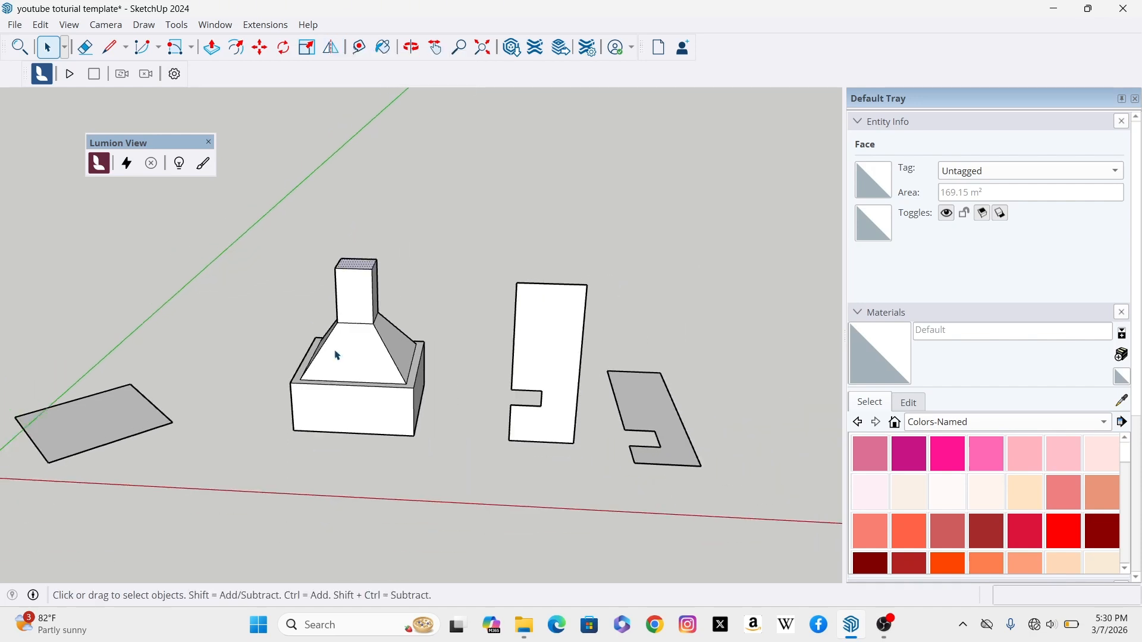
scroll(576, 383, "up", 5)
scroll(510, 375, "down", 3)
scroll(511, 401, "up", 3)
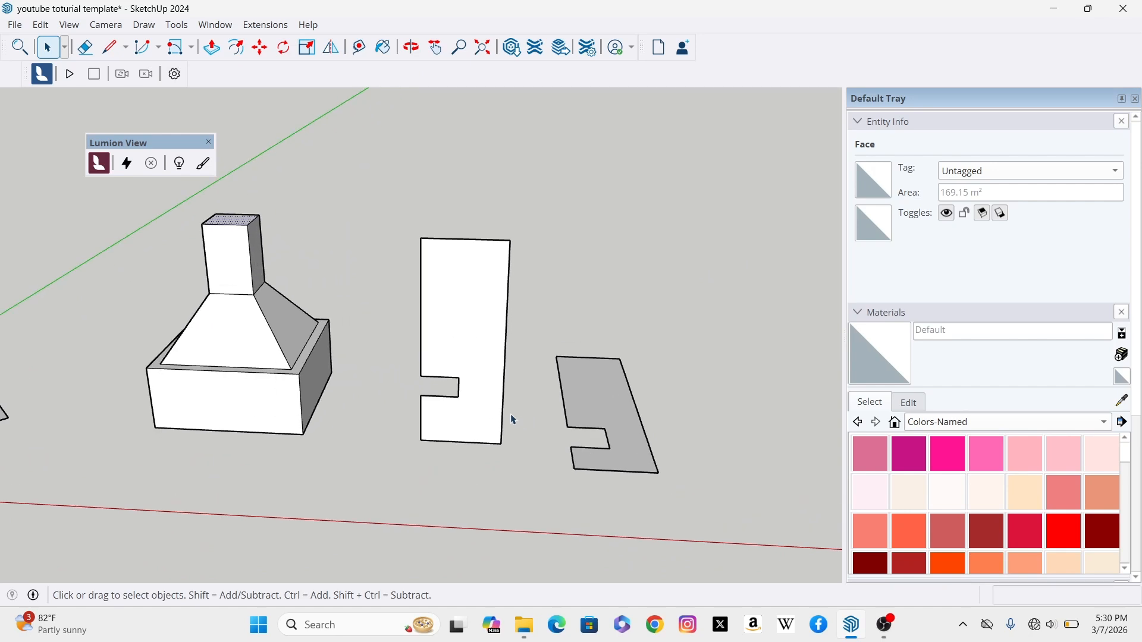
scroll(509, 416, "down", 3)
scroll(515, 419, "up", 2)
scroll(516, 422, "up", 1)
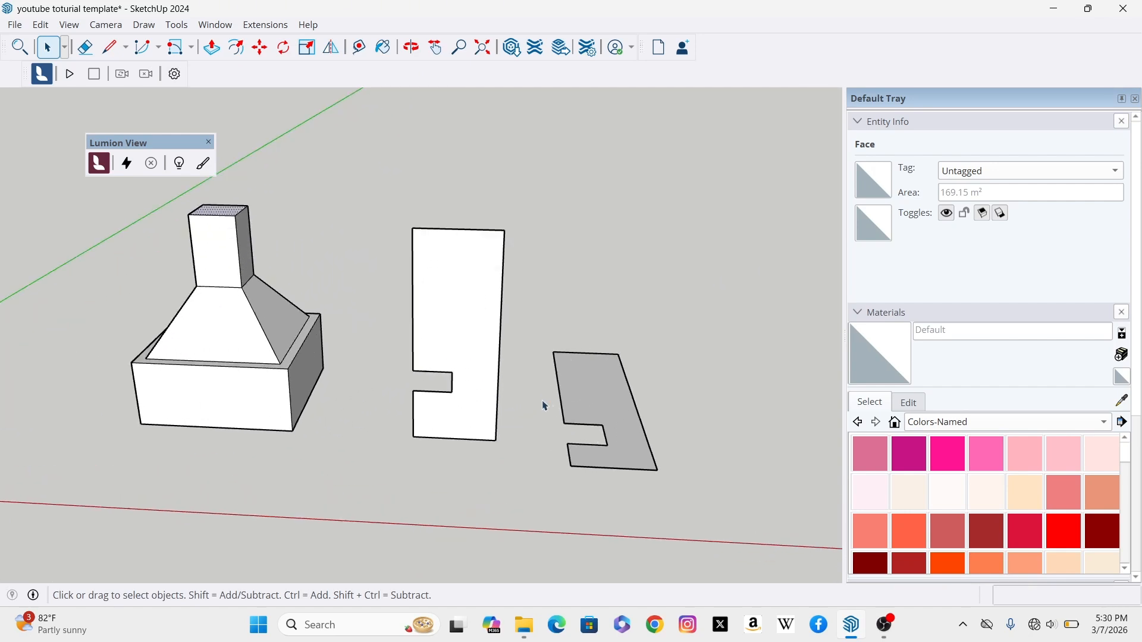
scroll(545, 406, "down", 2)
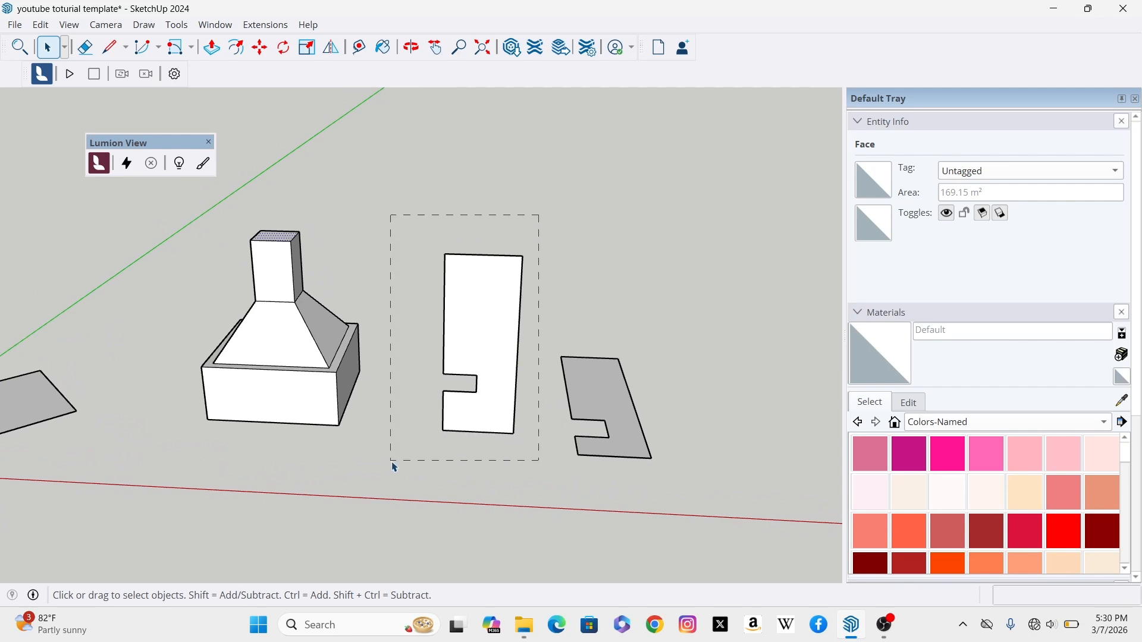
left_click_drag(394, 466, 393, 467)
scroll(540, 334, "up", 1)
scroll(475, 364, "down", 1)
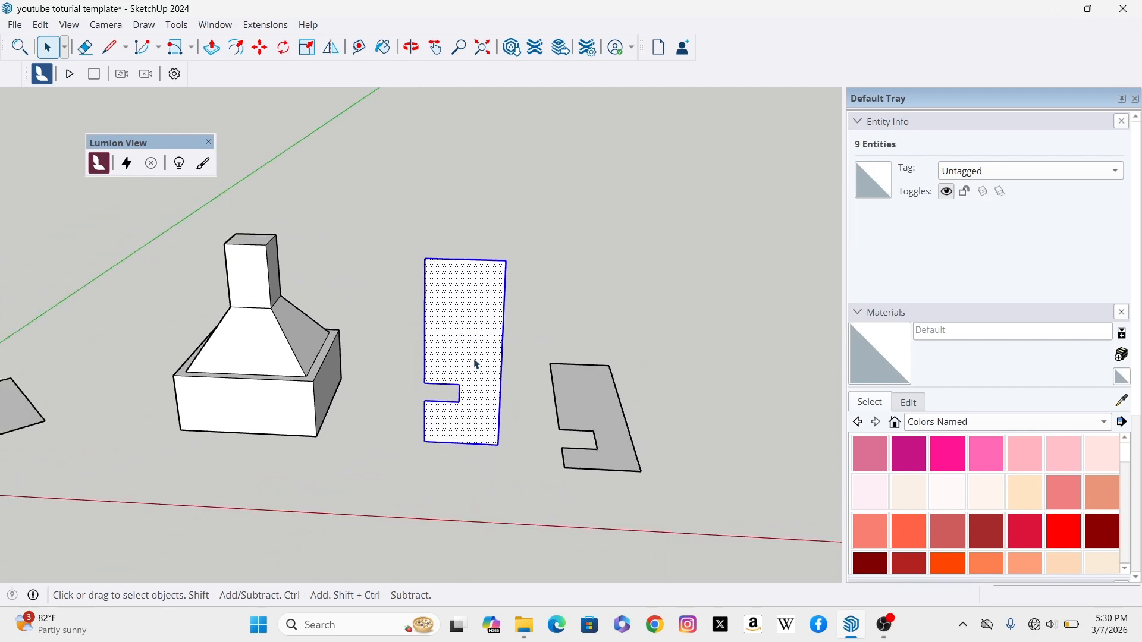
left_click(331, 47)
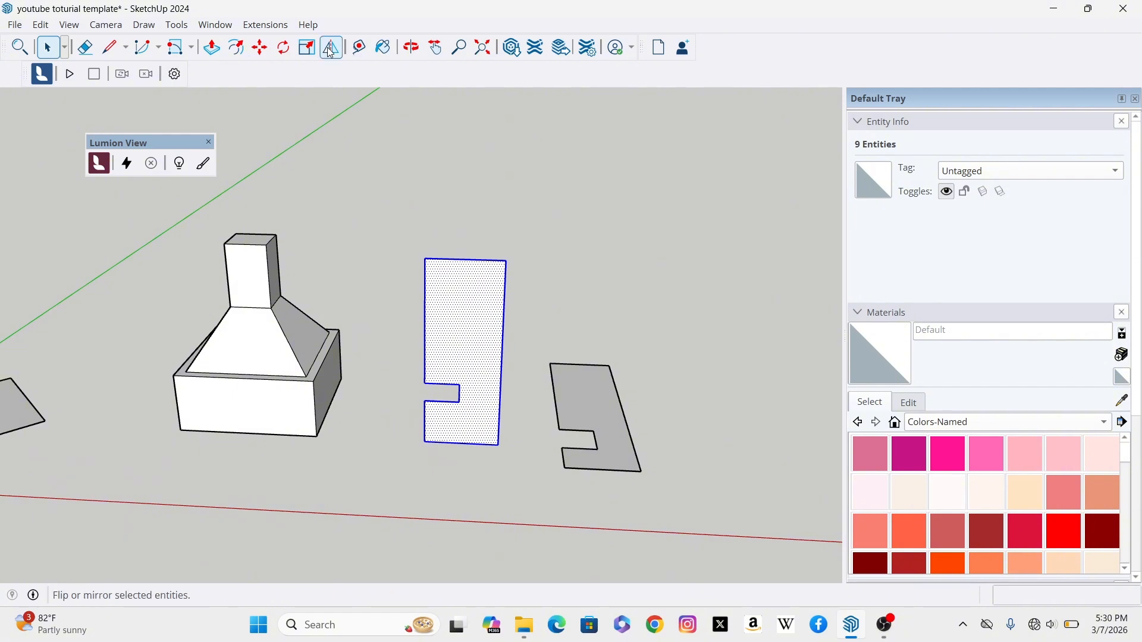
scroll(540, 340, "up", 1)
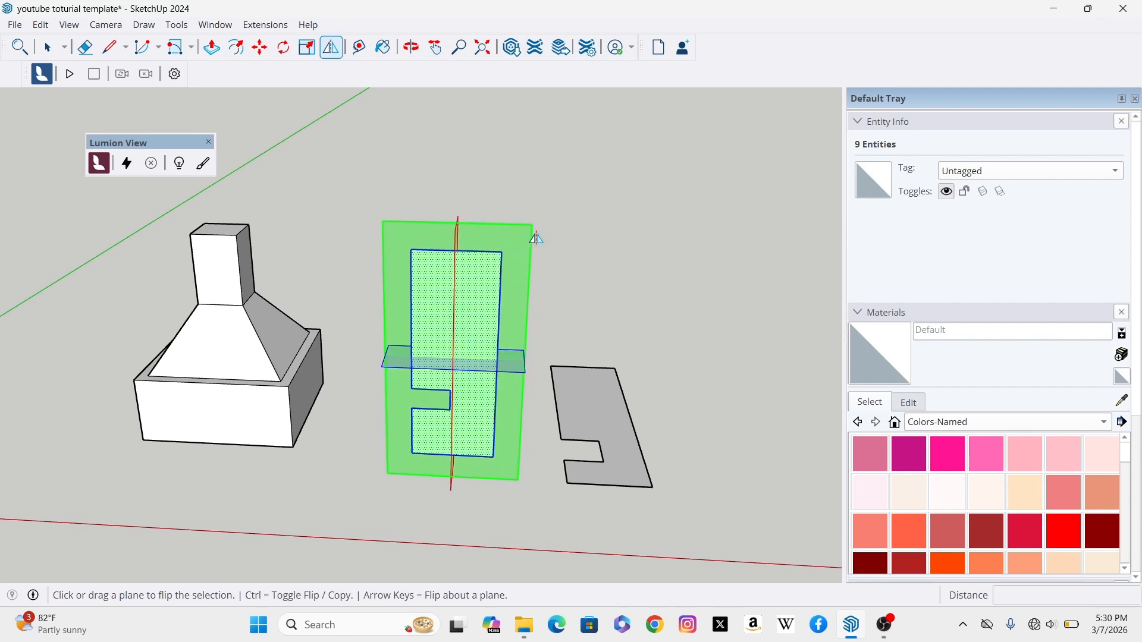
key("o")
middle_click_drag(601, 345, 459, 357)
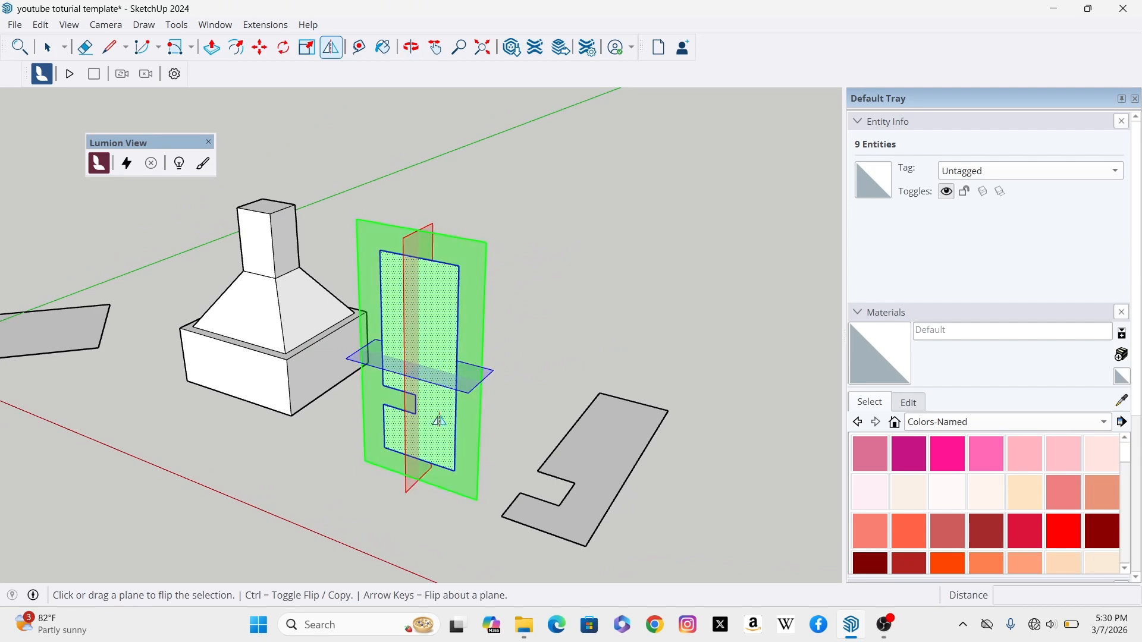
scroll(460, 390, "up", 4)
scroll(461, 374, "down", 5)
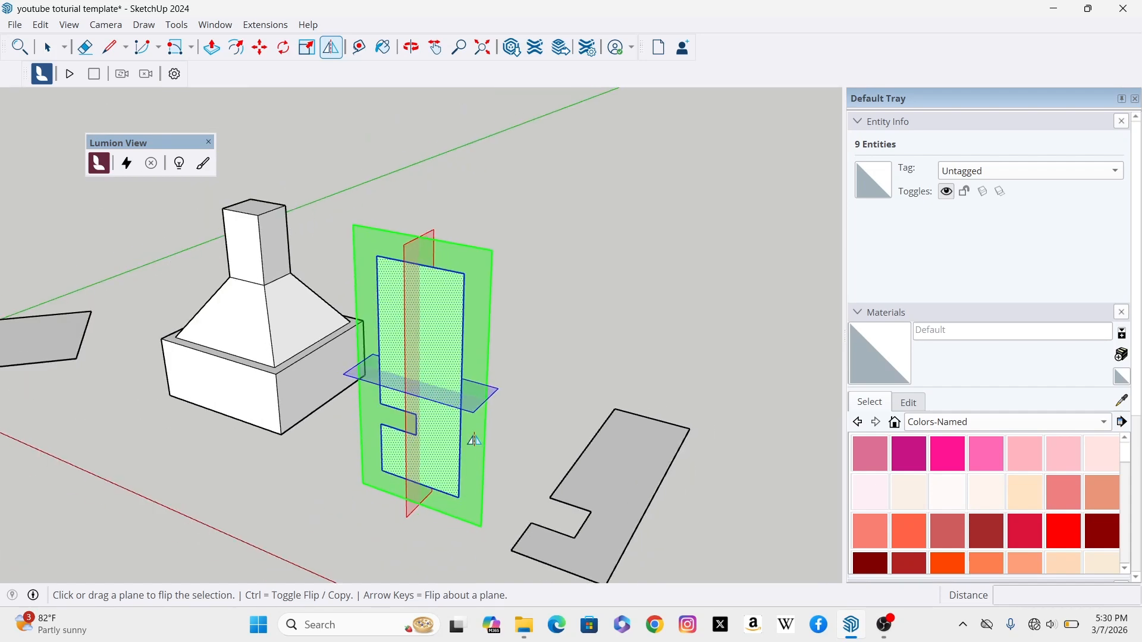
key("space")
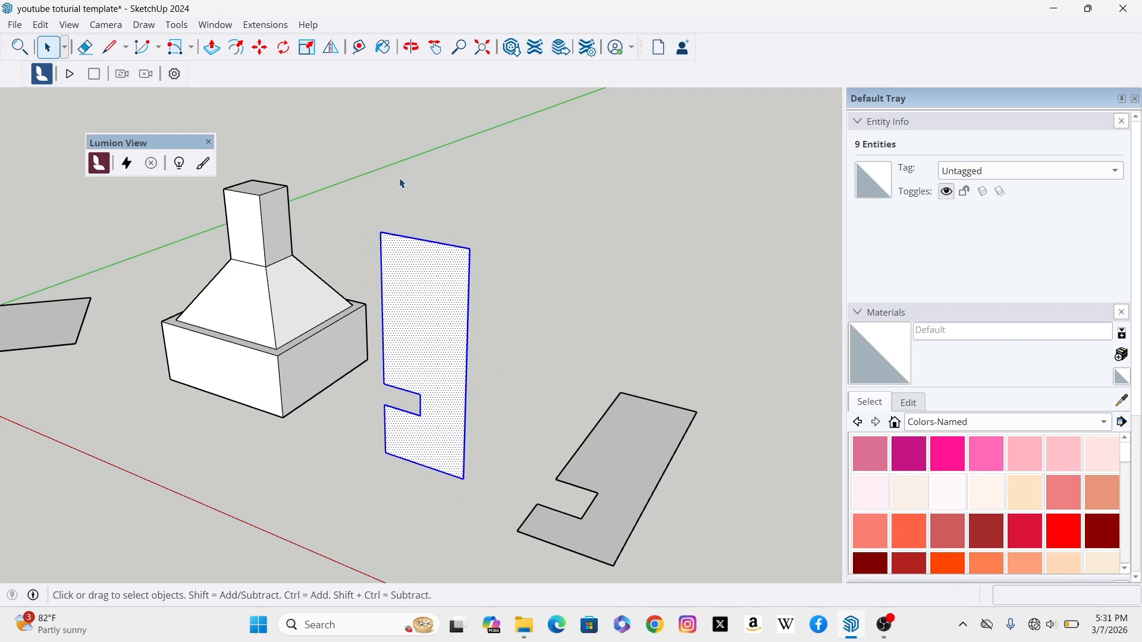
Flip the upright notched face vertically about its blue plane so the notch moves to the upper half.
left_click(332, 48)
scroll(476, 405, "up", 3)
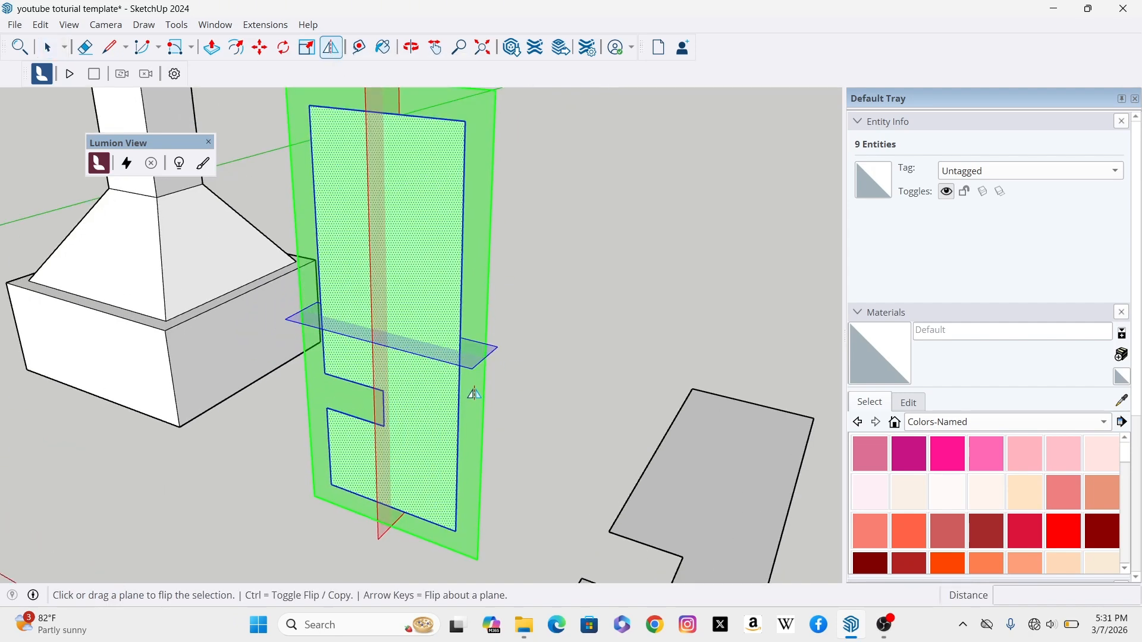
left_click(470, 370)
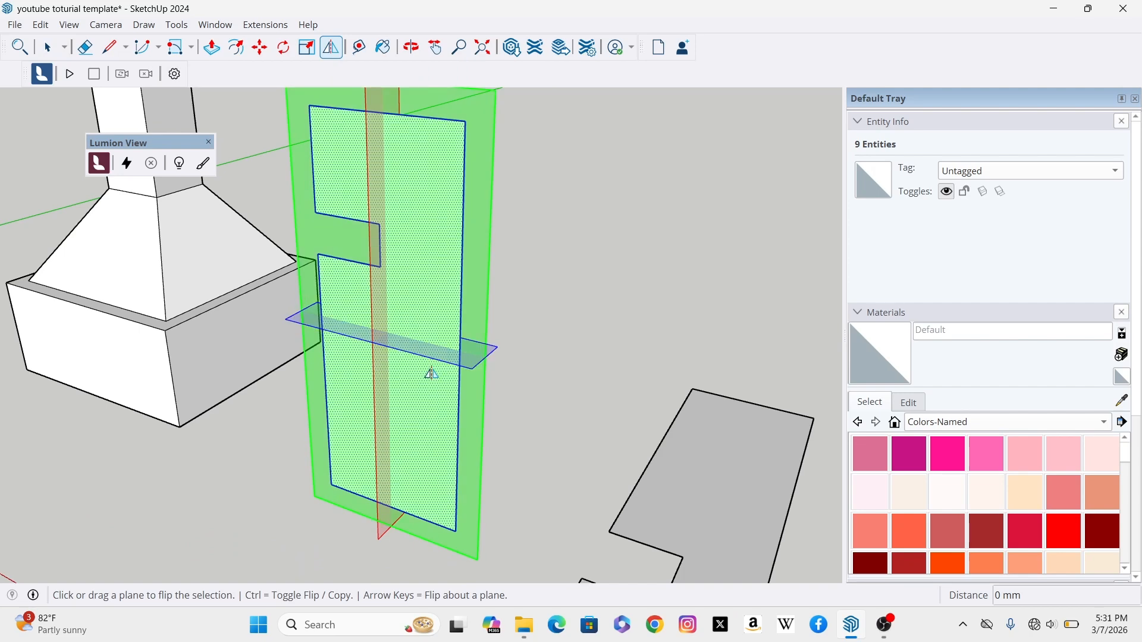
scroll(428, 373, "down", 2)
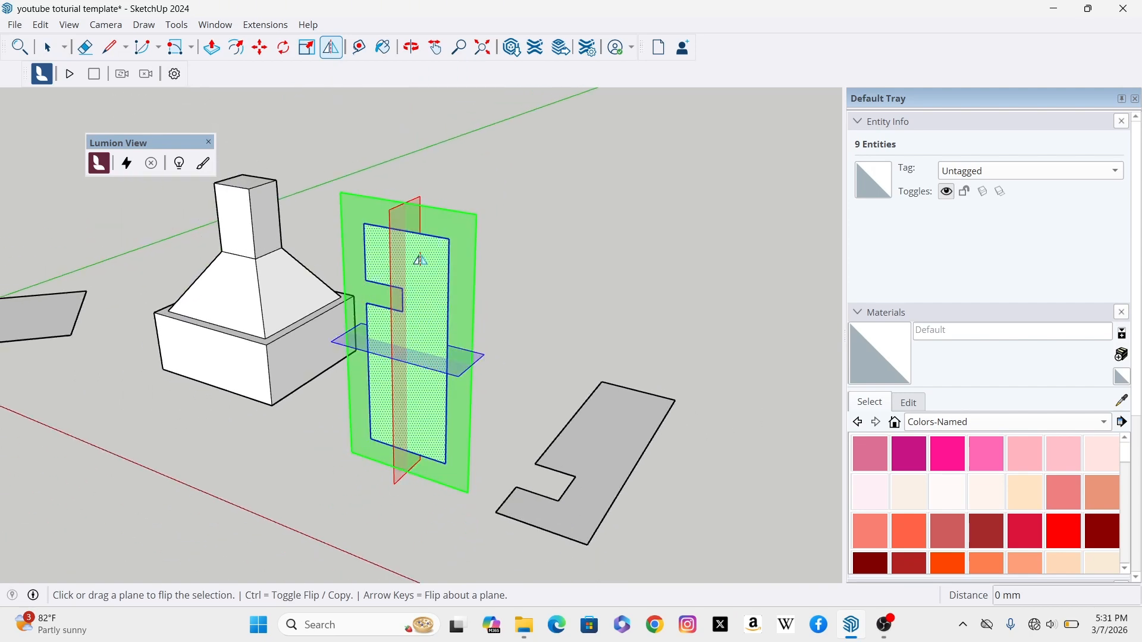
scroll(421, 273, "down", 3)
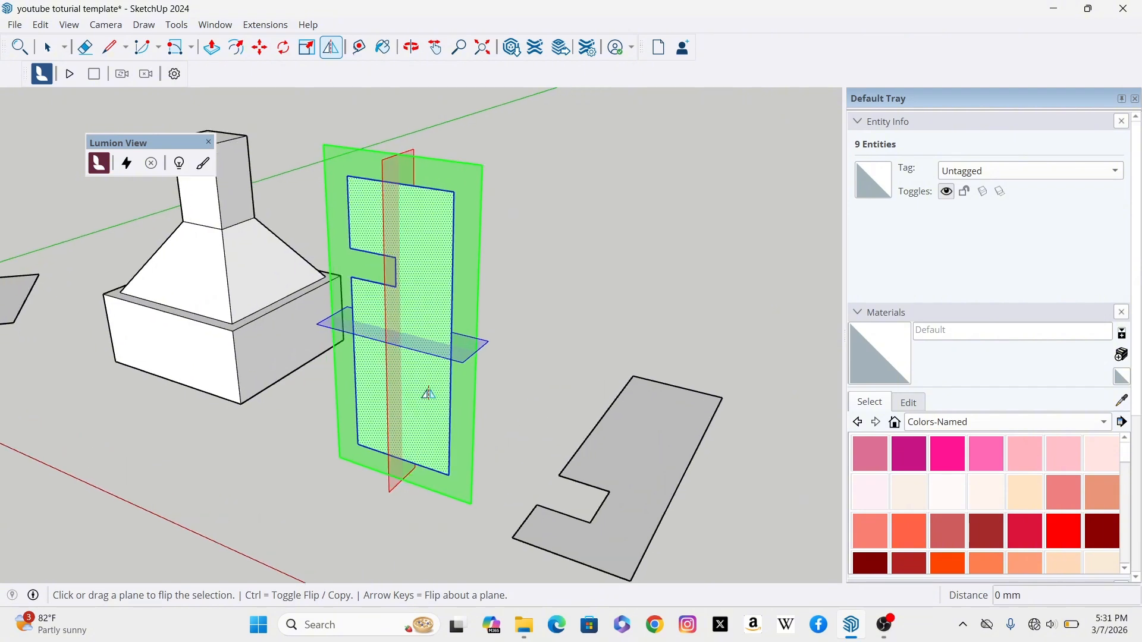
scroll(421, 277, "up", 2)
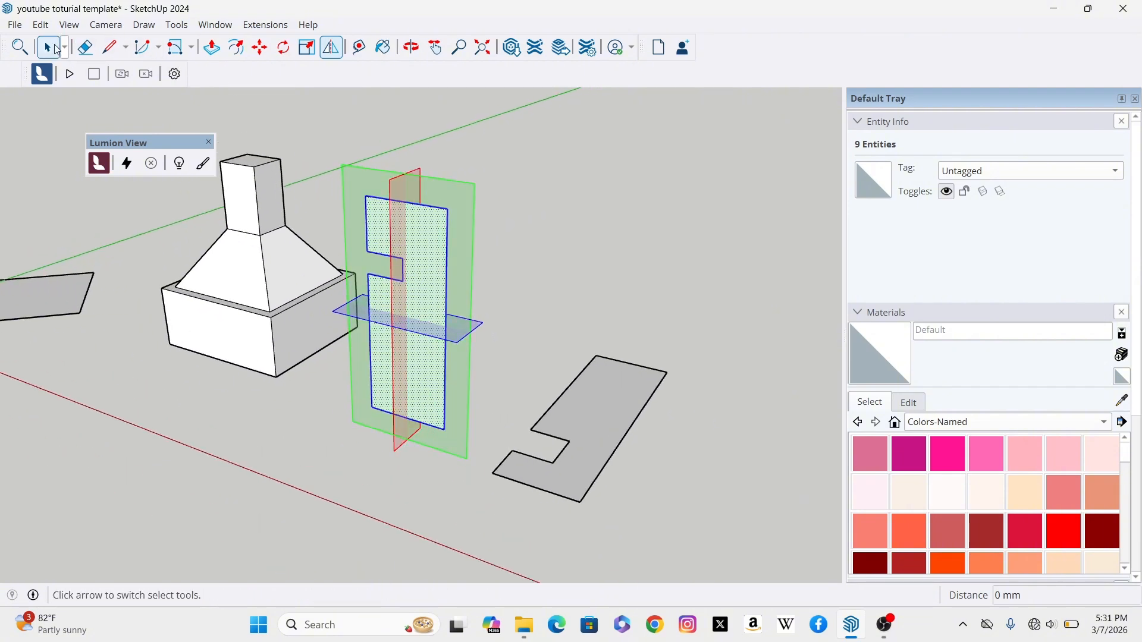
left_click(48, 47)
scroll(381, 285, "up", 1)
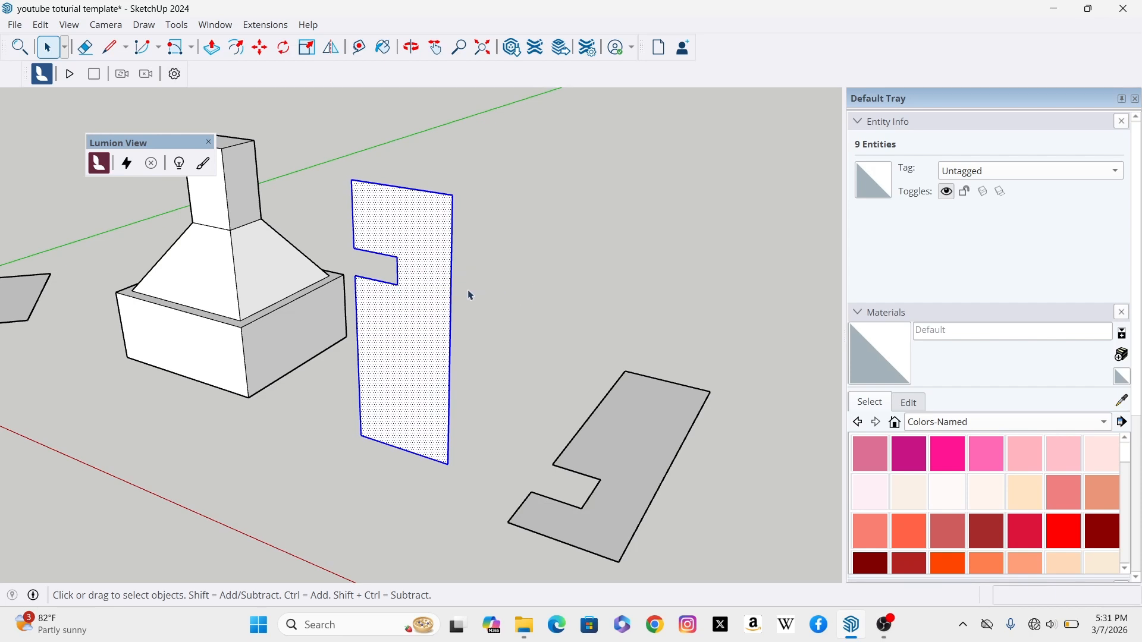
Flip the notched face about its red plane so the notch moves to the opposite vertical edge, and clear the selection.
left_click(333, 49)
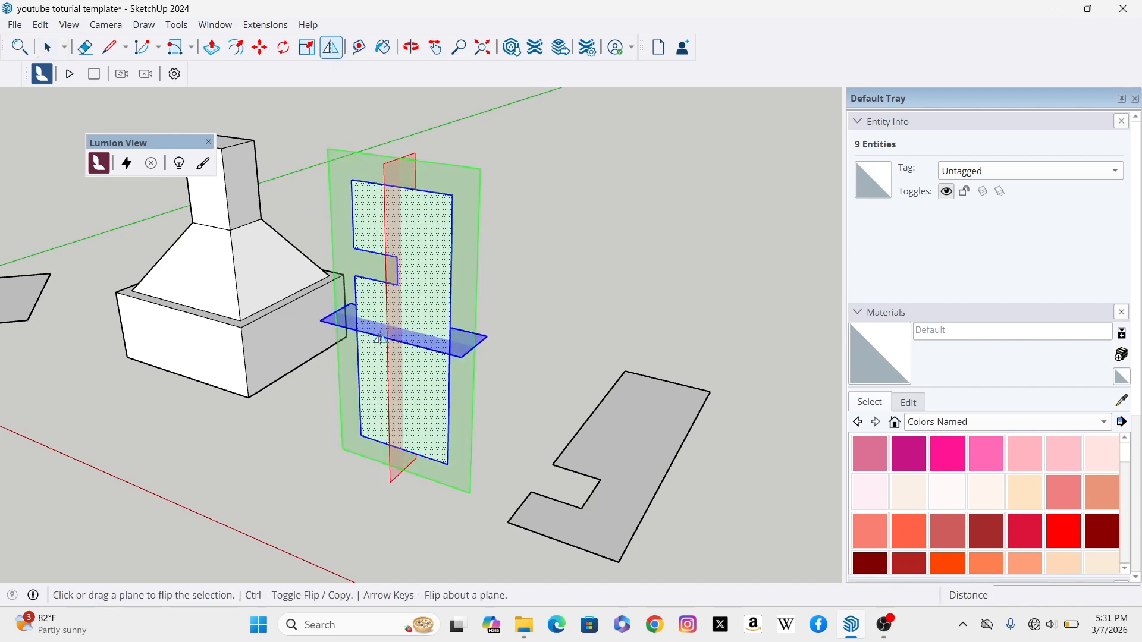
left_click(395, 481)
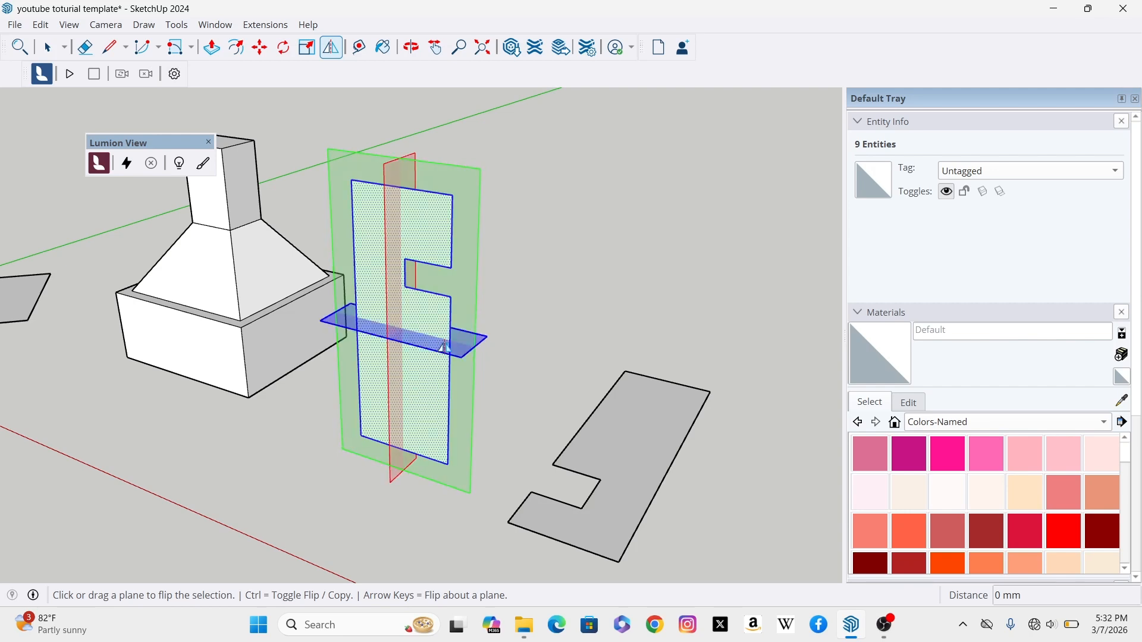
scroll(381, 279, "down", 1)
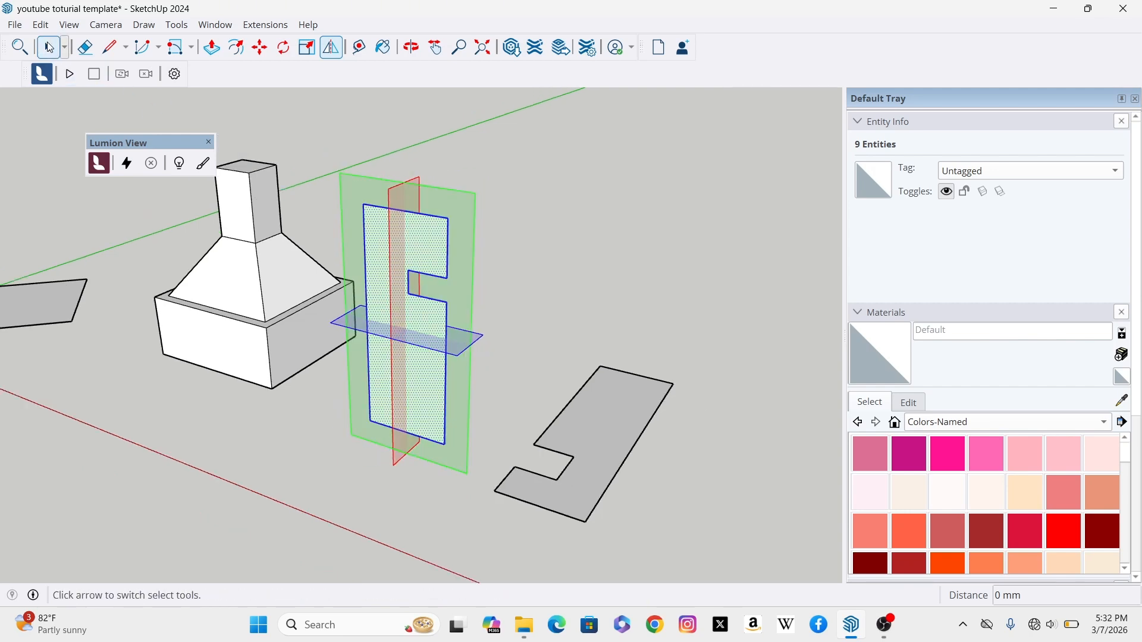
left_click(50, 47)
left_click(490, 301)
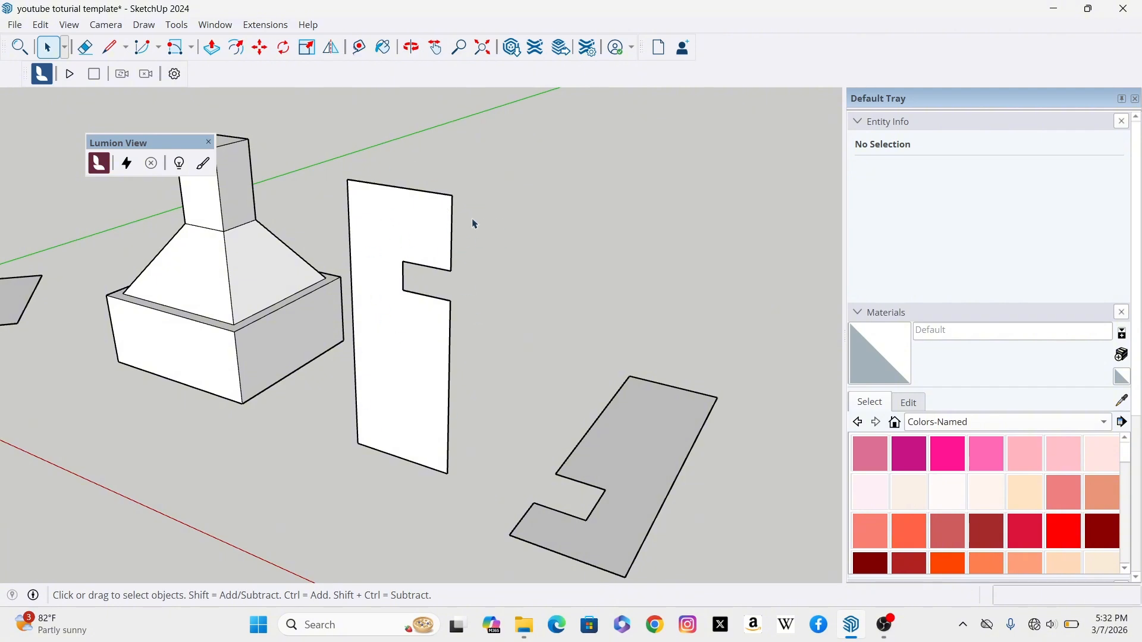
Select the upright notched face with its edges and flip it about its green plane to swap front and back.
scroll(469, 348, "down", 3)
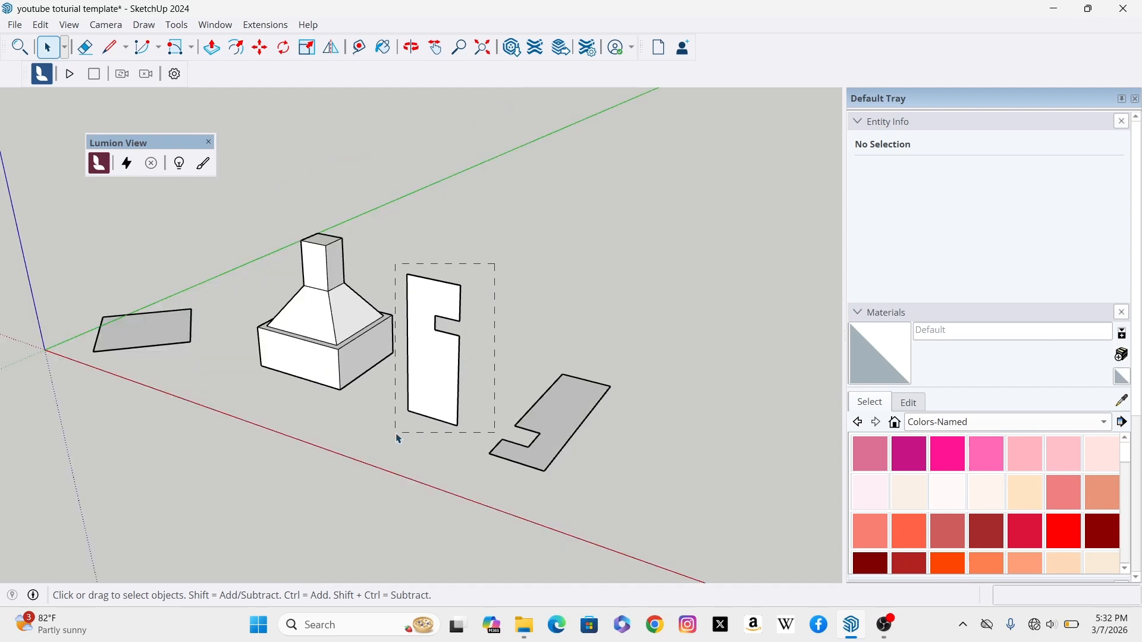
left_click_drag(494, 263, 397, 438)
scroll(476, 391, "up", 3)
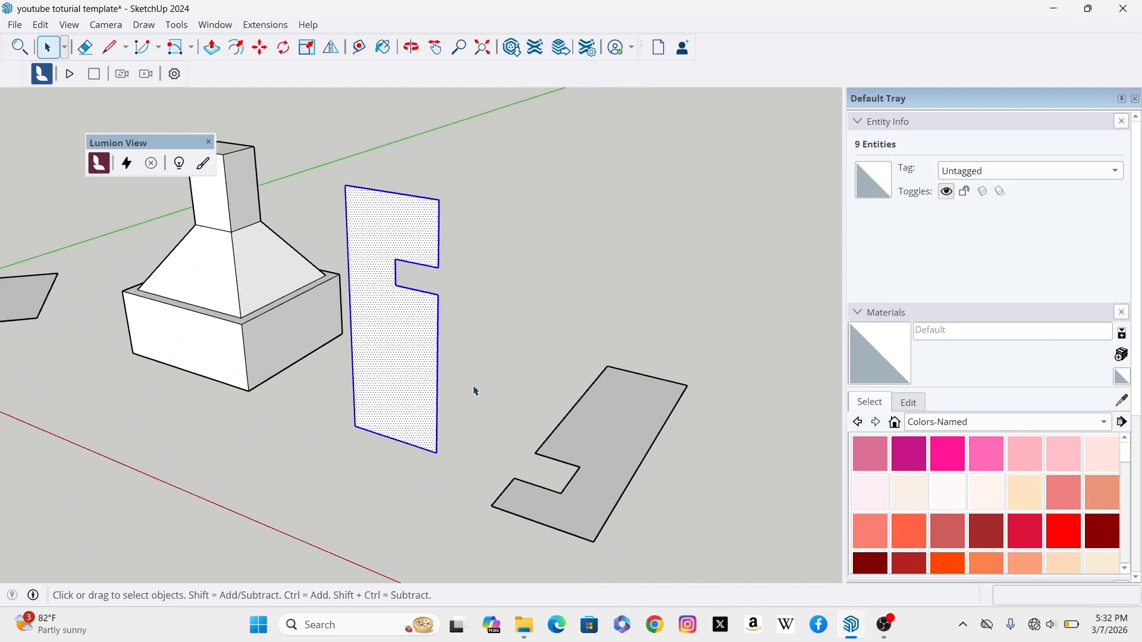
left_click(332, 50)
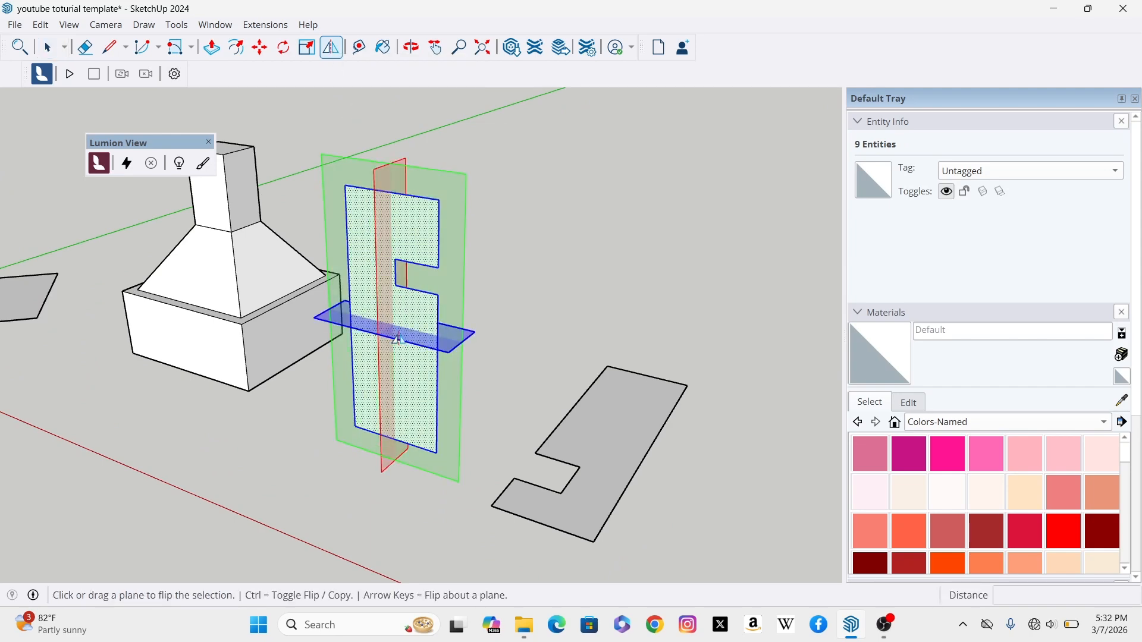
scroll(426, 382, "up", 2)
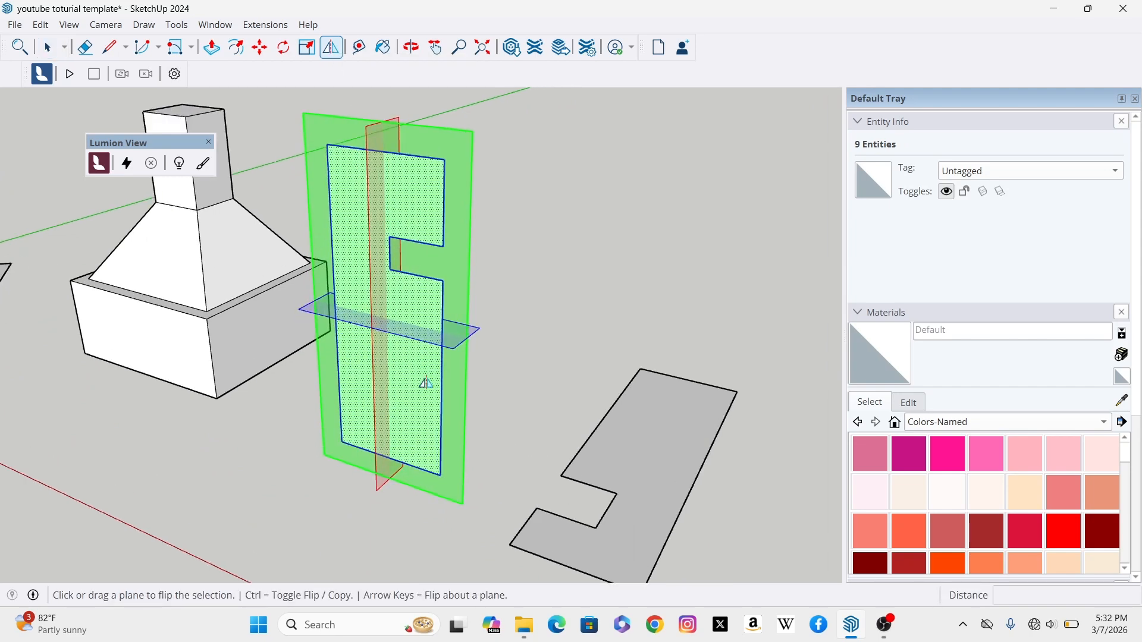
left_click(456, 446)
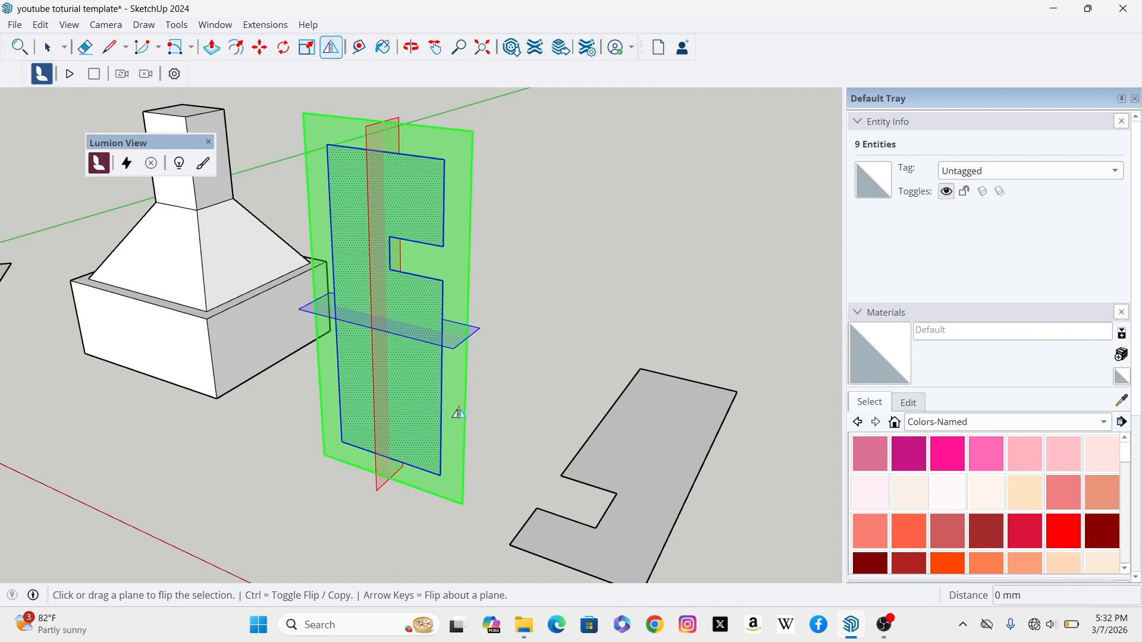
left_click(48, 47)
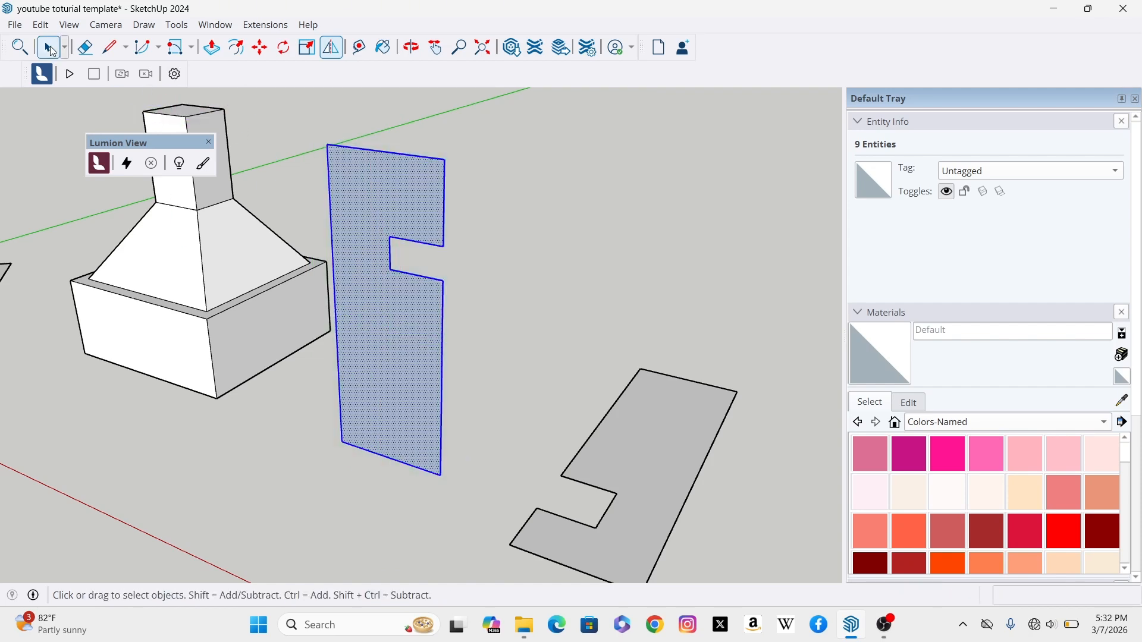
Select the upright notched face with its edges again, flip it about its green plane to turn its white side forward, and clear the selection.
left_click(500, 318)
scroll(410, 198, "up", 1)
scroll(327, 227, "down", 1)
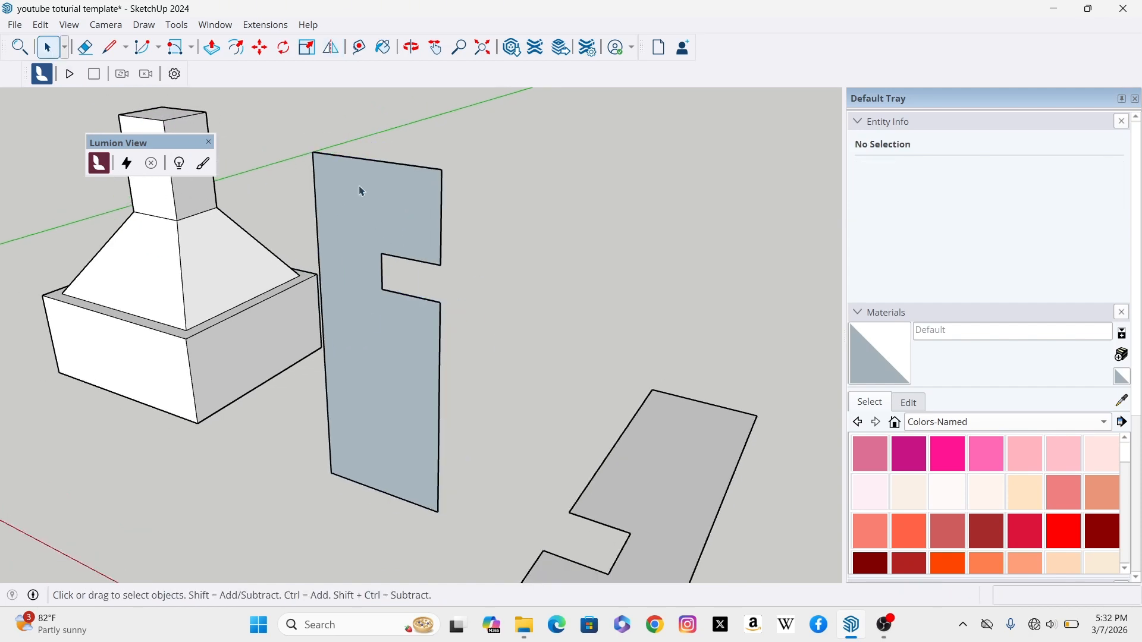
scroll(387, 423, "down", 2)
scroll(405, 435, "up", 1)
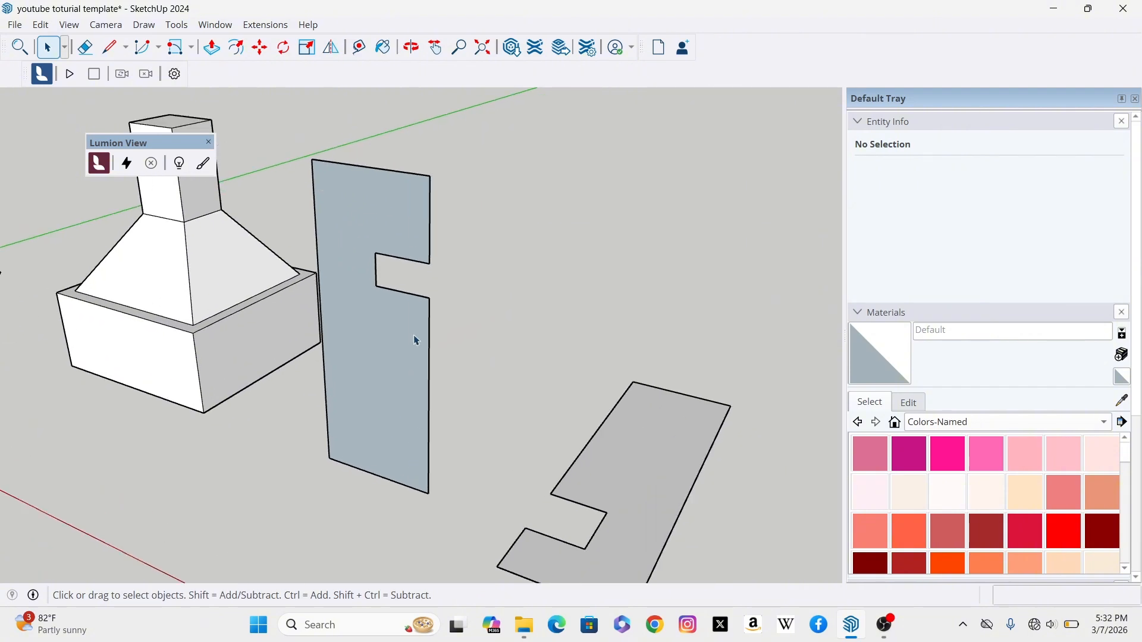
scroll(438, 246, "down", 2)
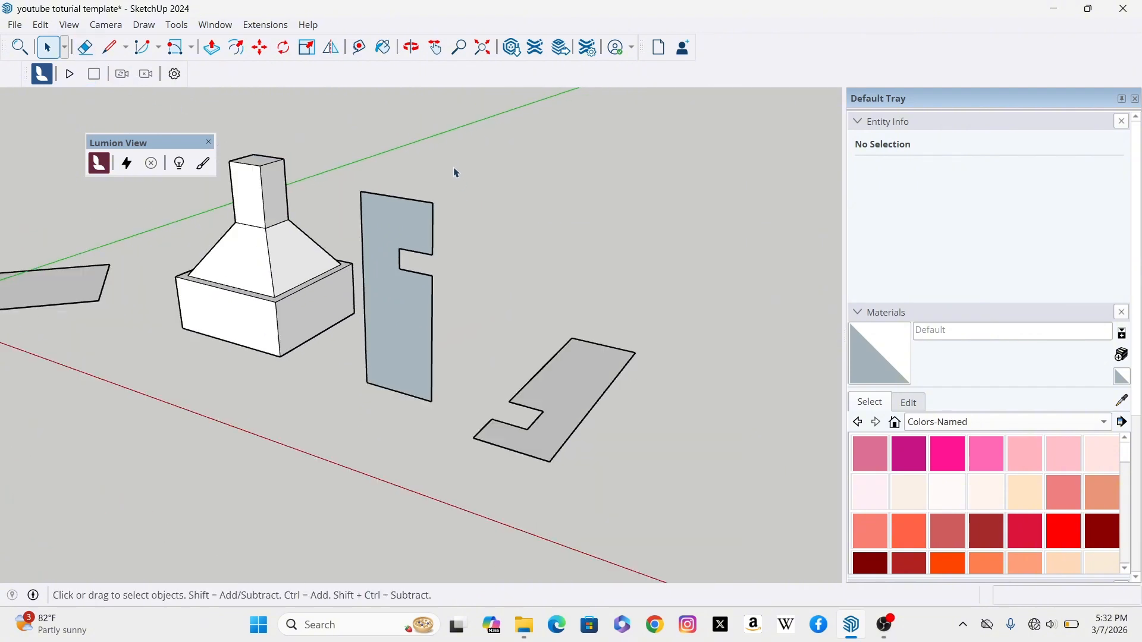
left_click_drag(477, 146, 358, 429)
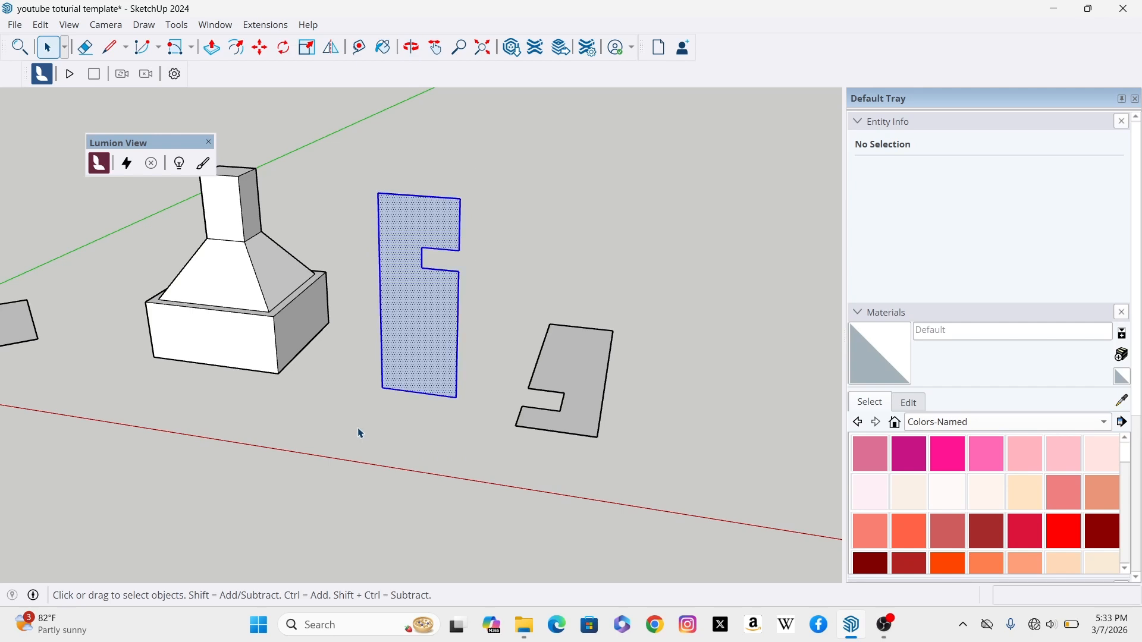
left_click(333, 52)
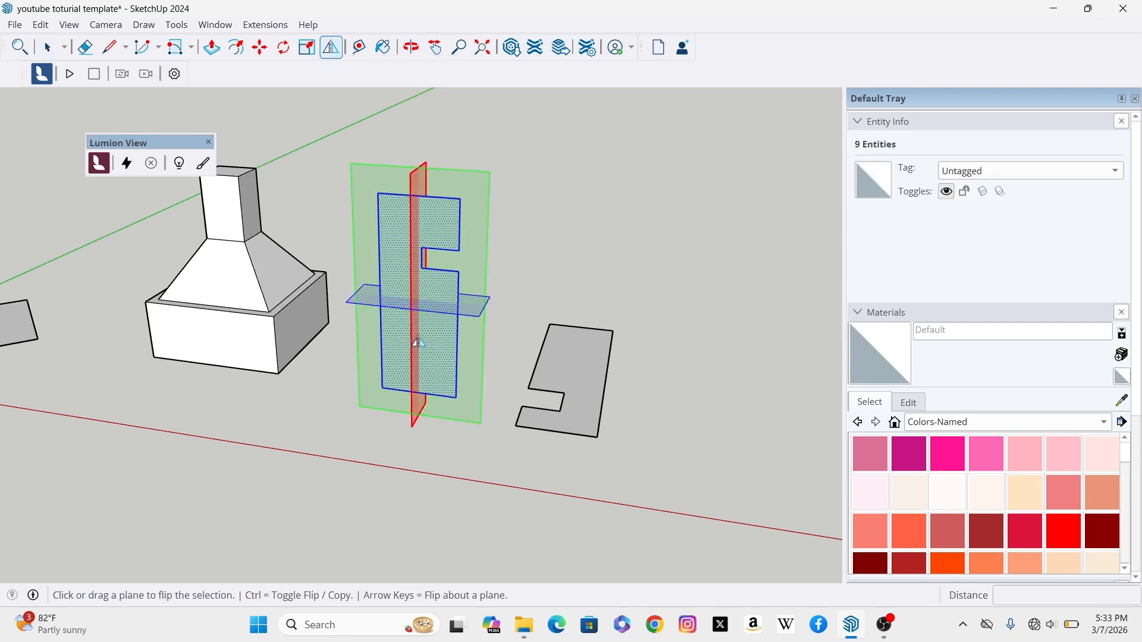
scroll(475, 381, "up", 2)
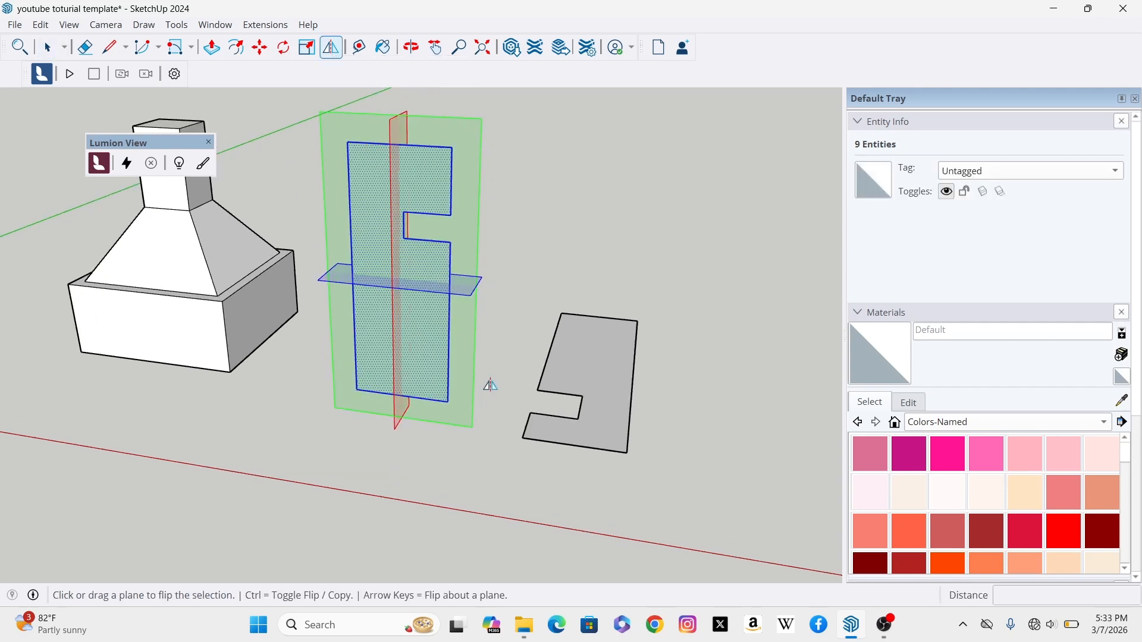
key("space")
left_click(505, 327)
scroll(395, 461, "down", 2)
scroll(437, 476, "up", 2)
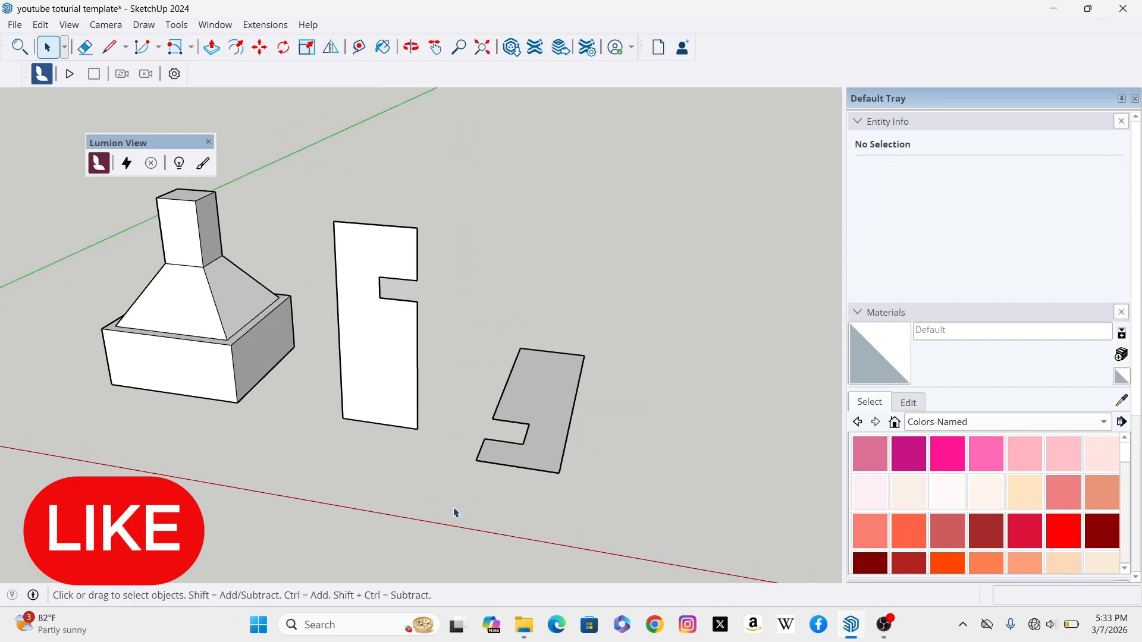
Measure the flat notched face's uninterrupted long edge and its near short edge with the Tape Measure tool.
scroll(589, 505, "up", 3)
scroll(548, 459, "down", 3)
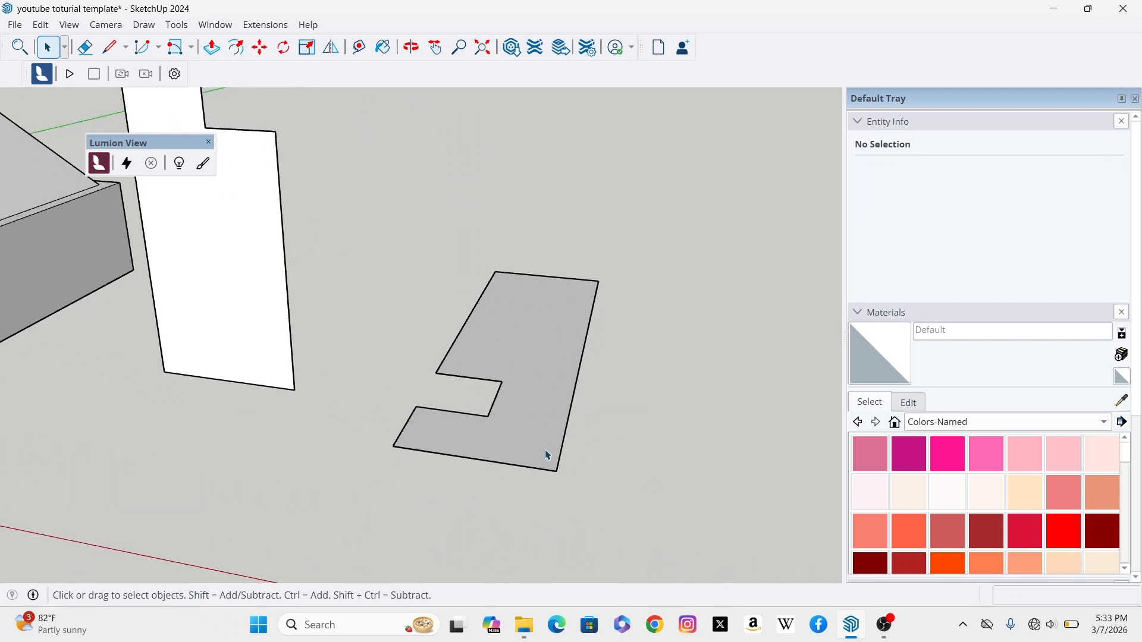
scroll(550, 440, "up", 2)
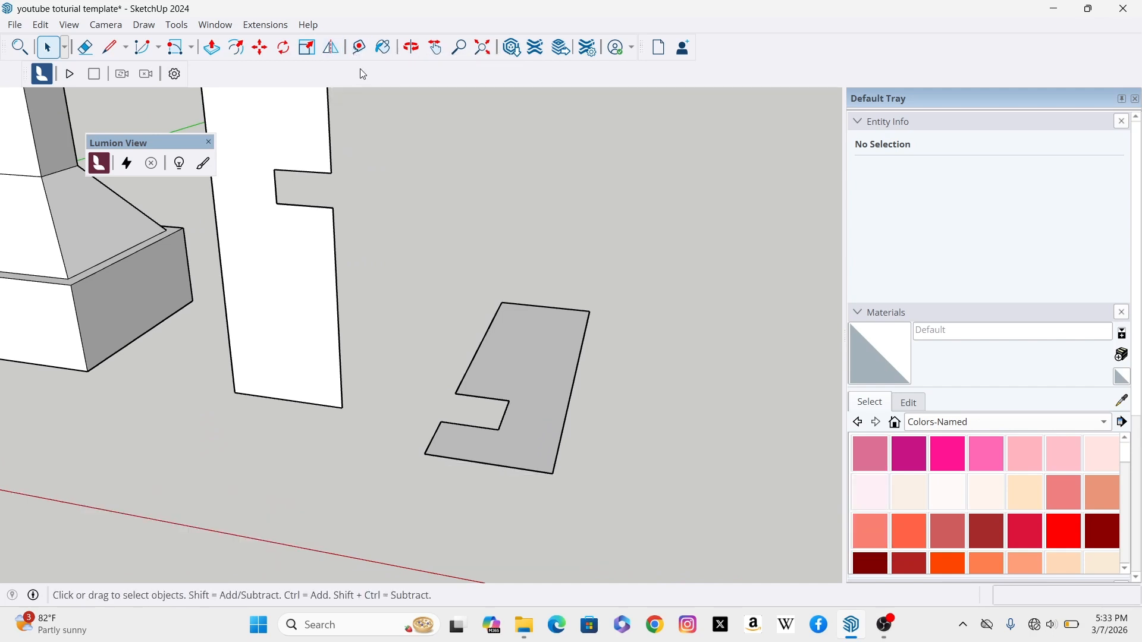
left_click(358, 47)
scroll(604, 395, "up", 3)
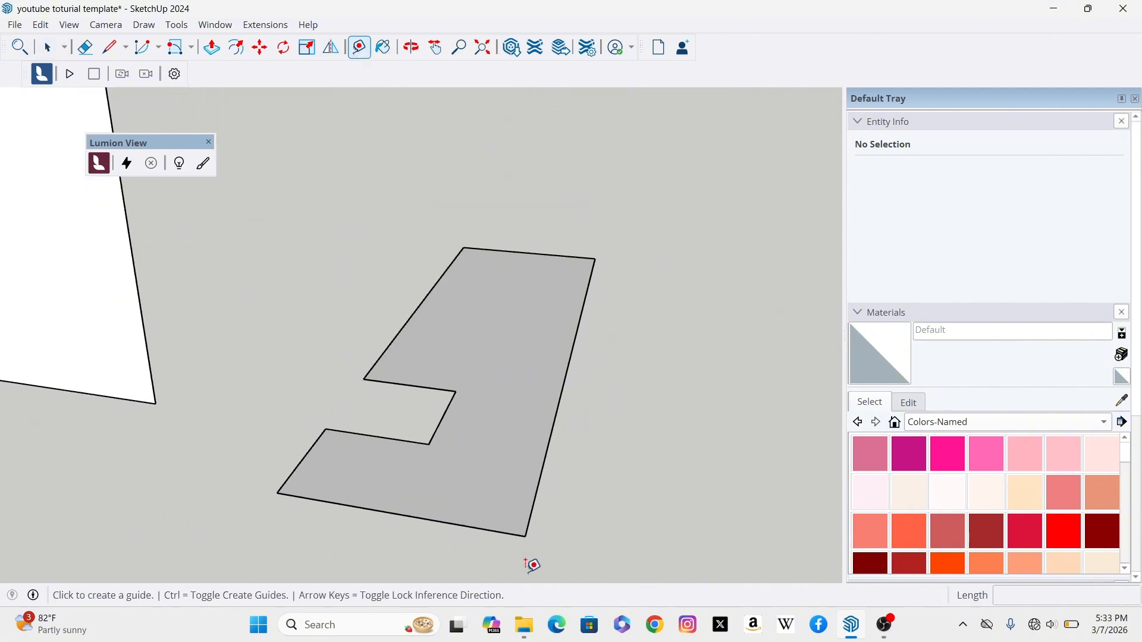
scroll(553, 470, "down", 2)
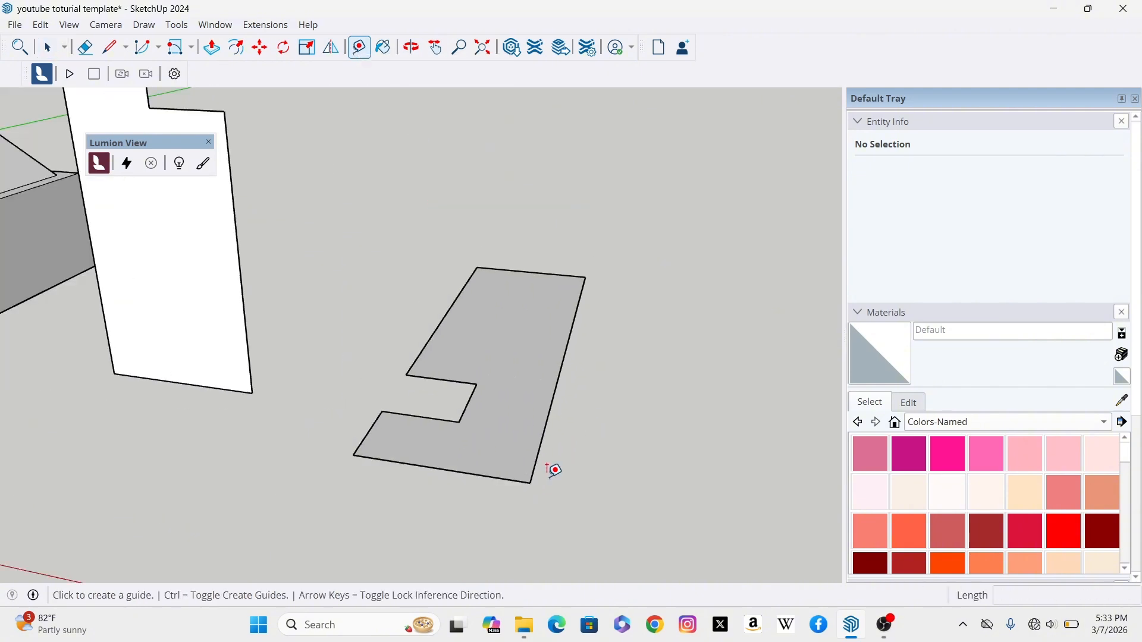
scroll(546, 360, "up", 1)
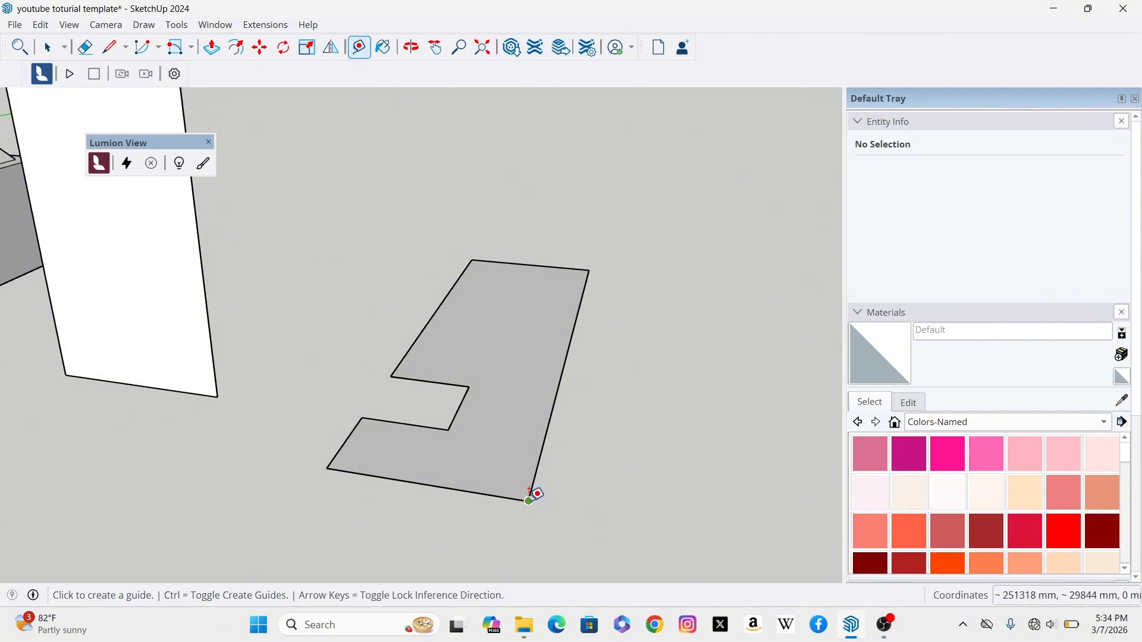
left_click(529, 500)
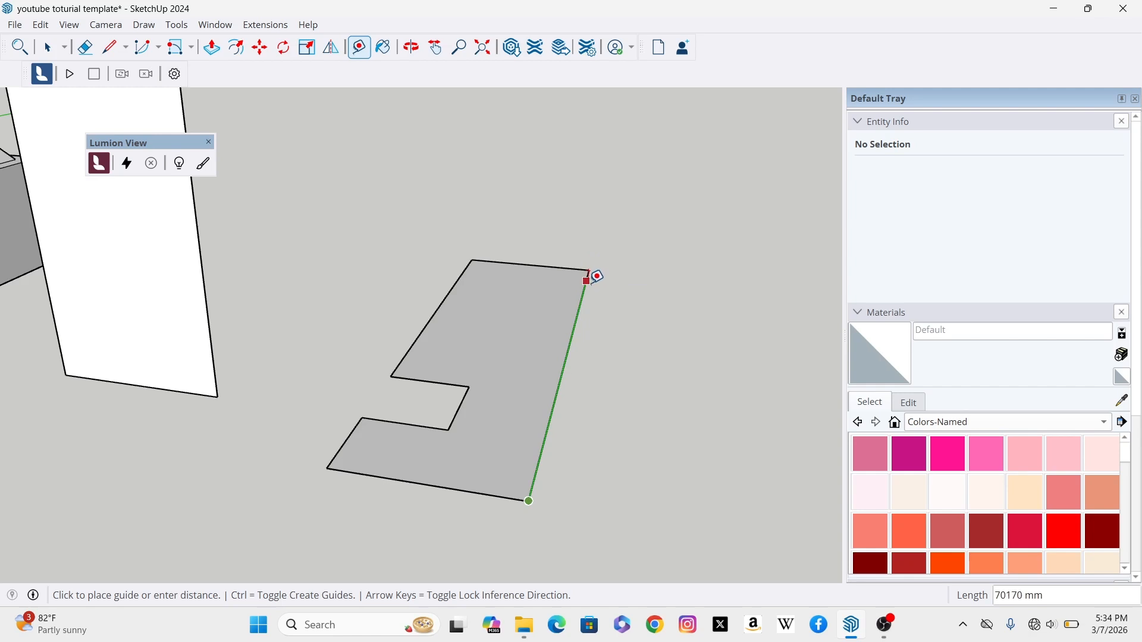
left_click(589, 271)
left_click(529, 502)
left_click(589, 269)
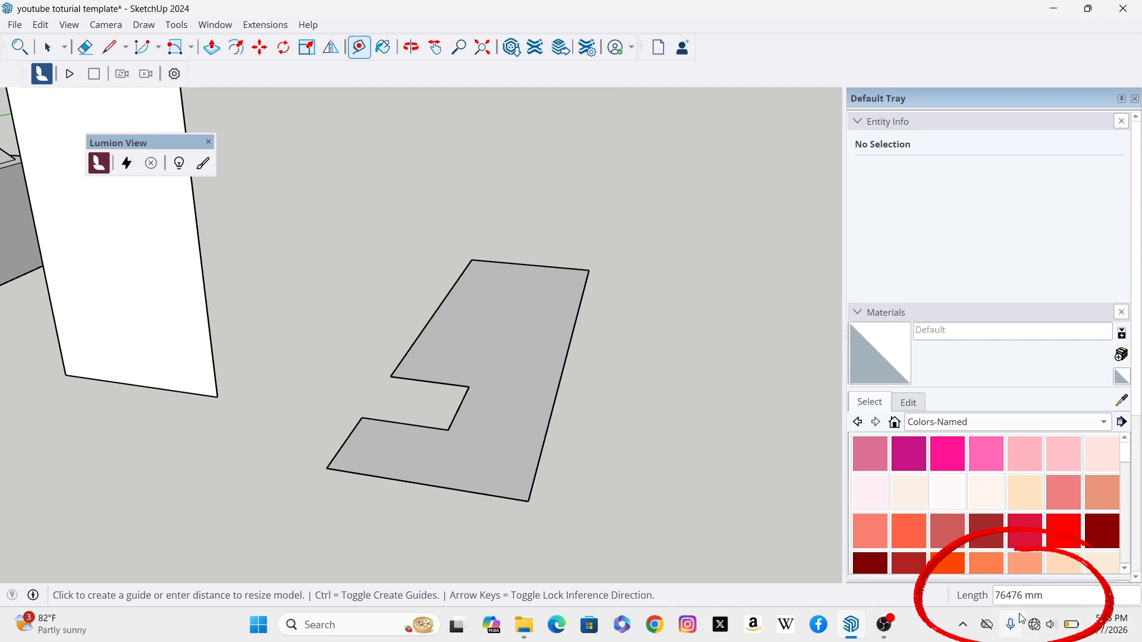
left_click(528, 500)
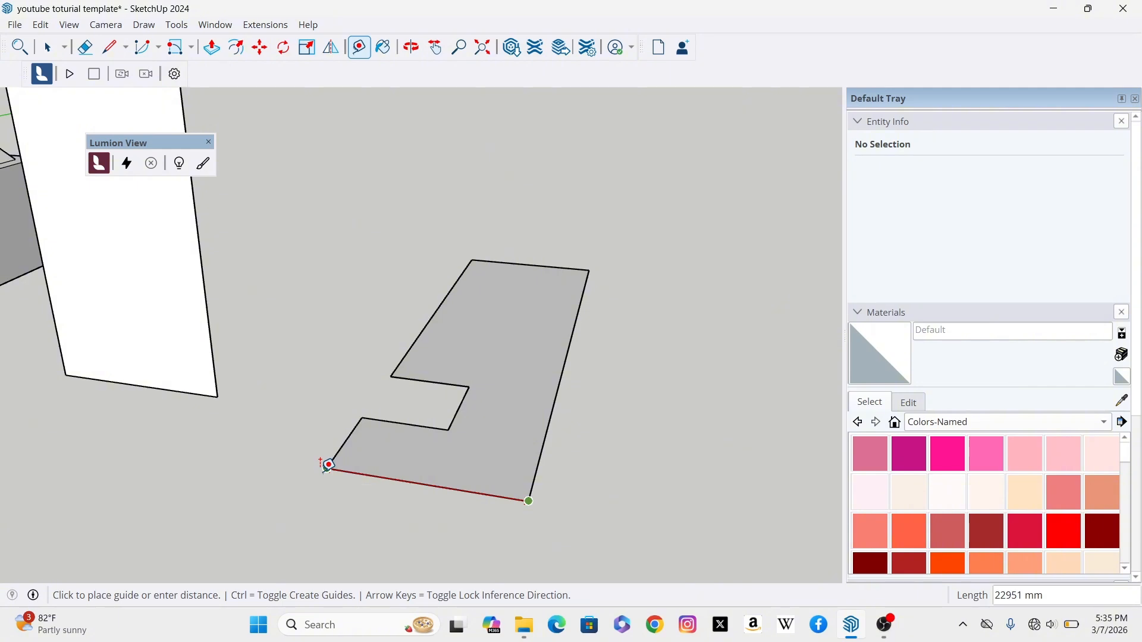
left_click(481, 450)
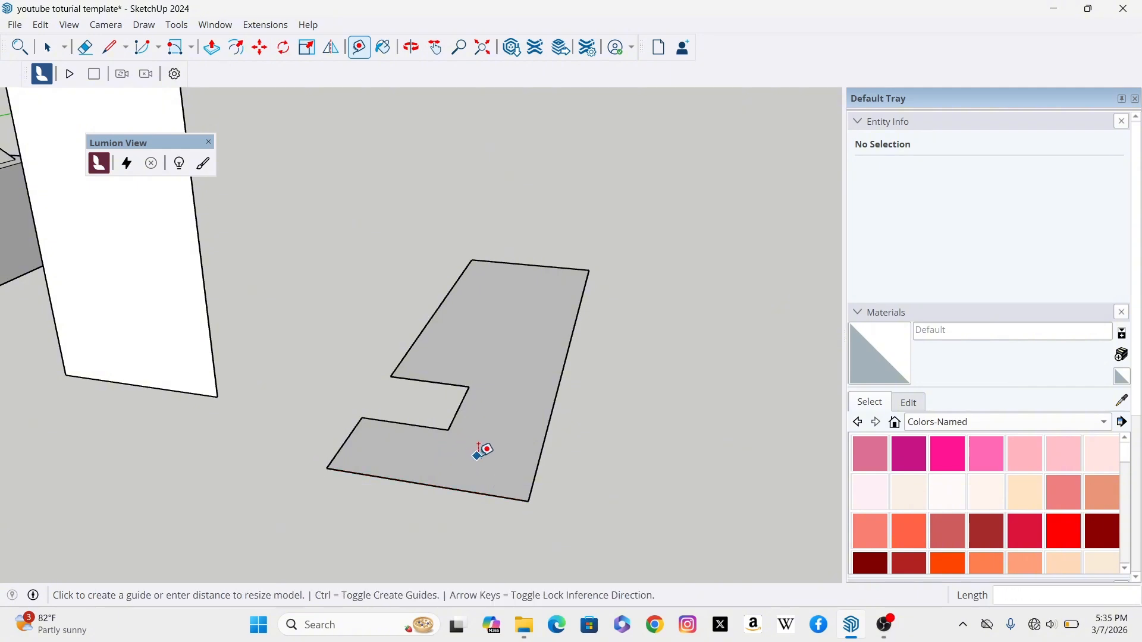
Place guide lines 1000 mm inside the flat face's notched long edge and 1000 mm inside its far short edge.
scroll(454, 311, "up", 3)
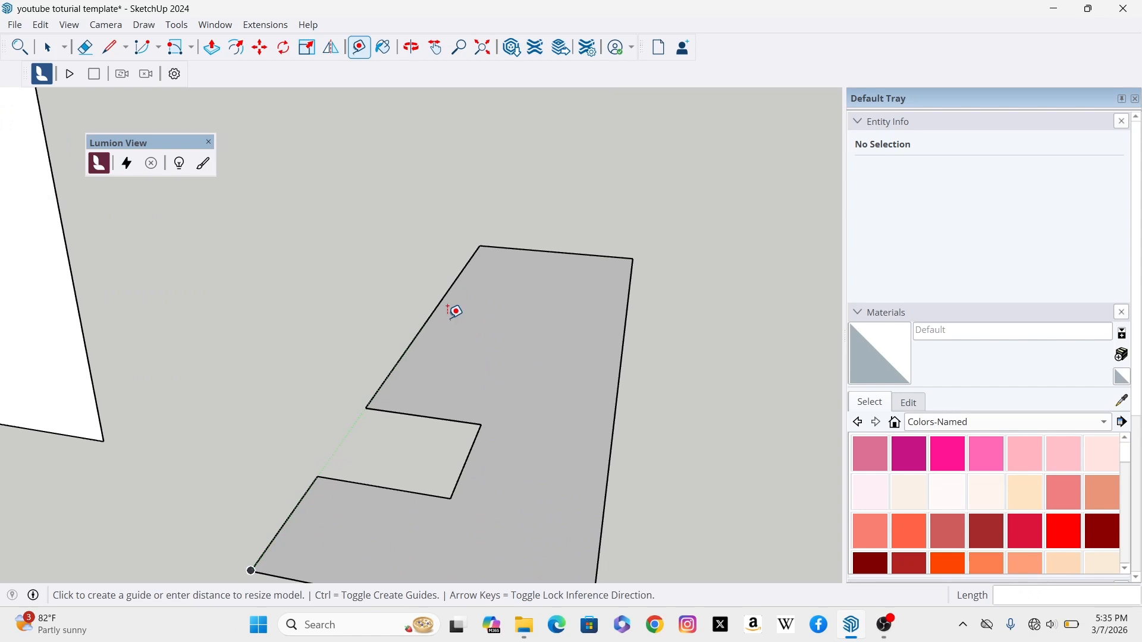
scroll(459, 305, "down", 3)
scroll(459, 305, "up", 1)
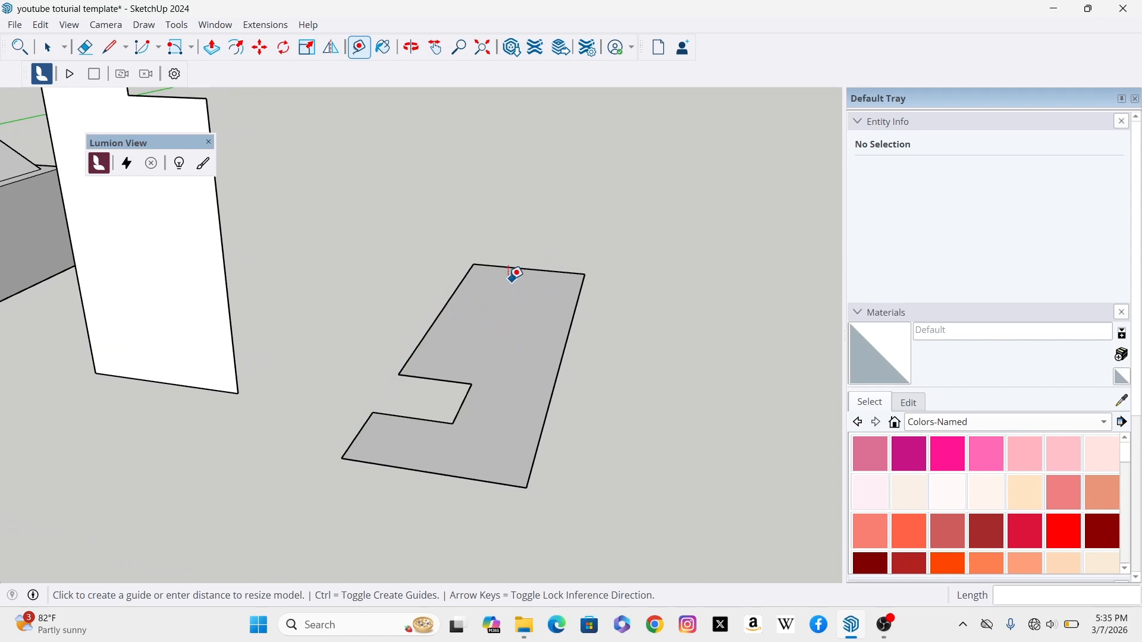
left_click(451, 298)
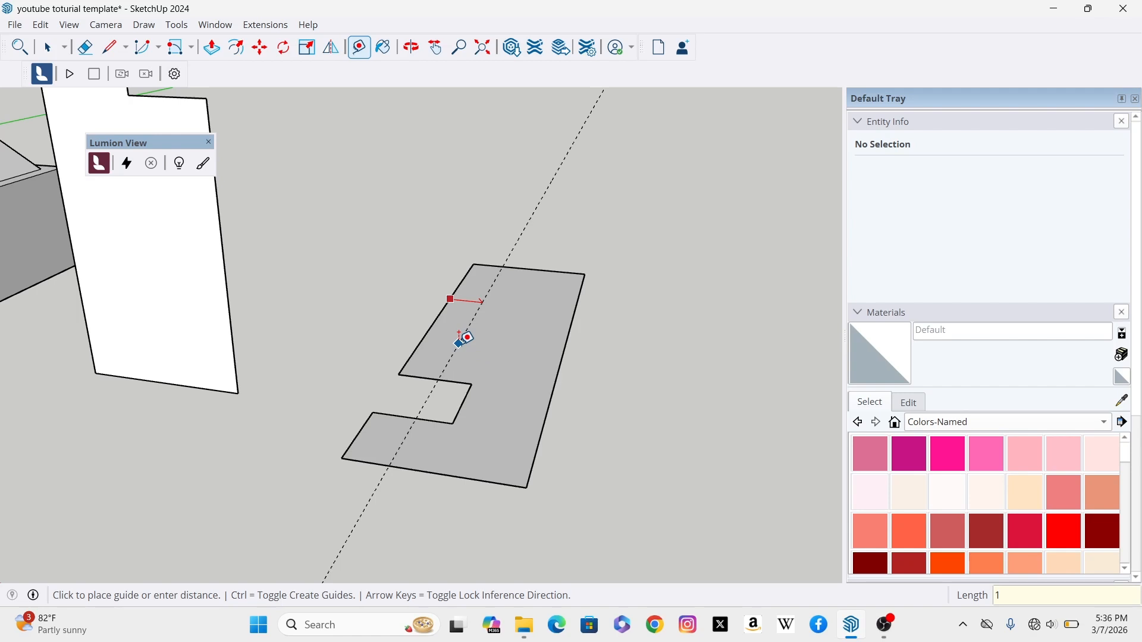
key("Return")
scroll(518, 291, "up", 2)
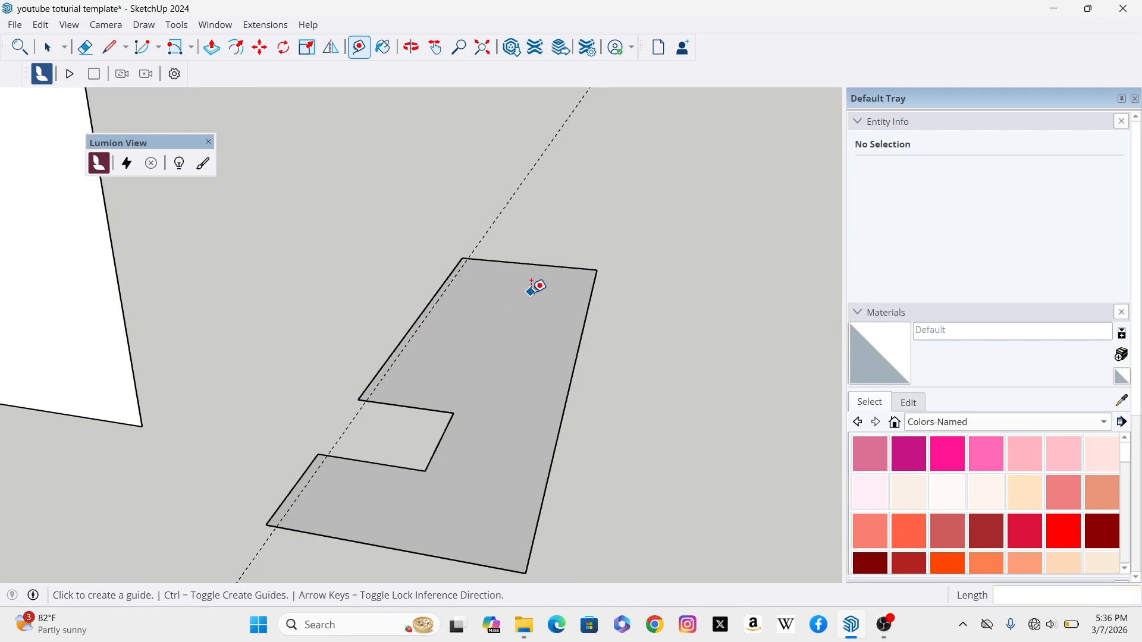
left_click(540, 263)
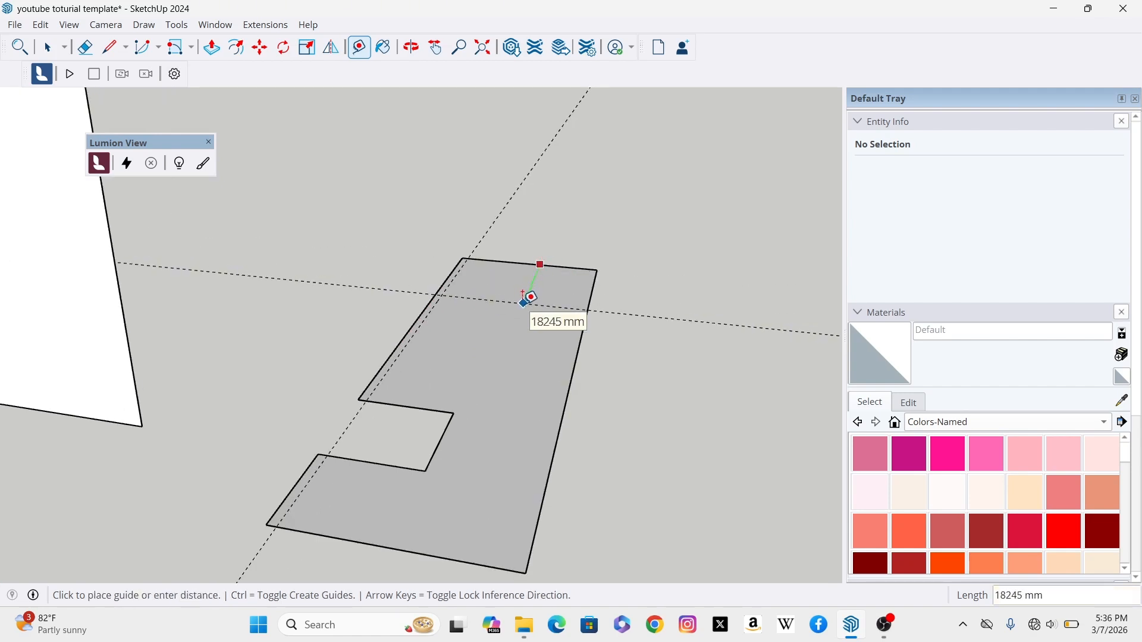
type("1000")
key("Return")
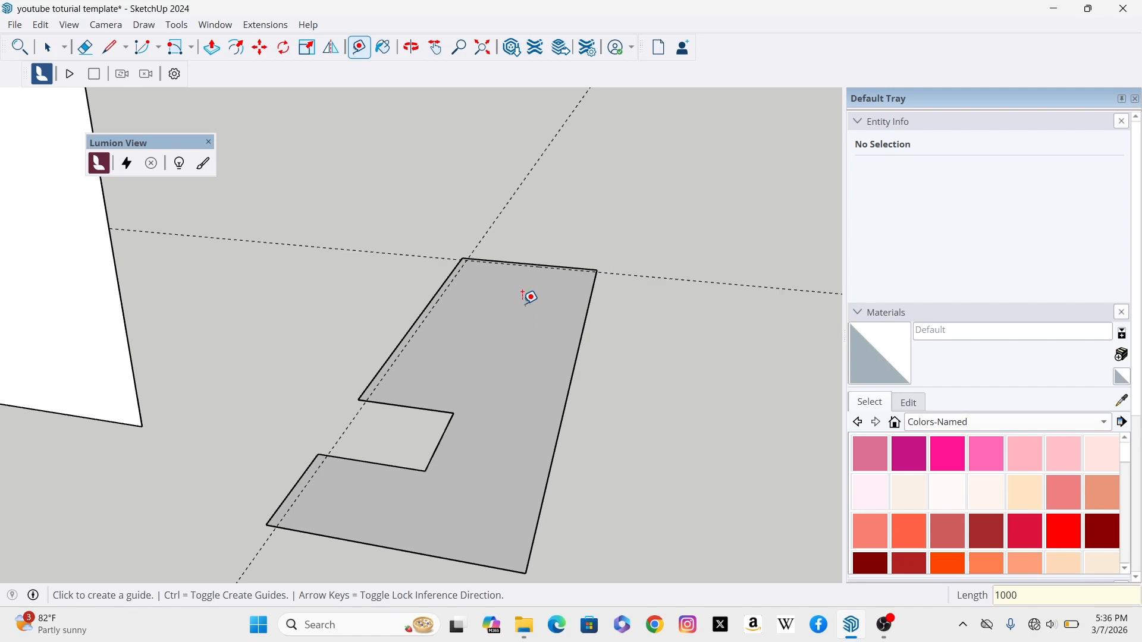
Add guide lines 1000 mm inside the flat face's uninterrupted long edge and 1000 mm from the notch's far edge, towards the far end.
left_click(579, 343)
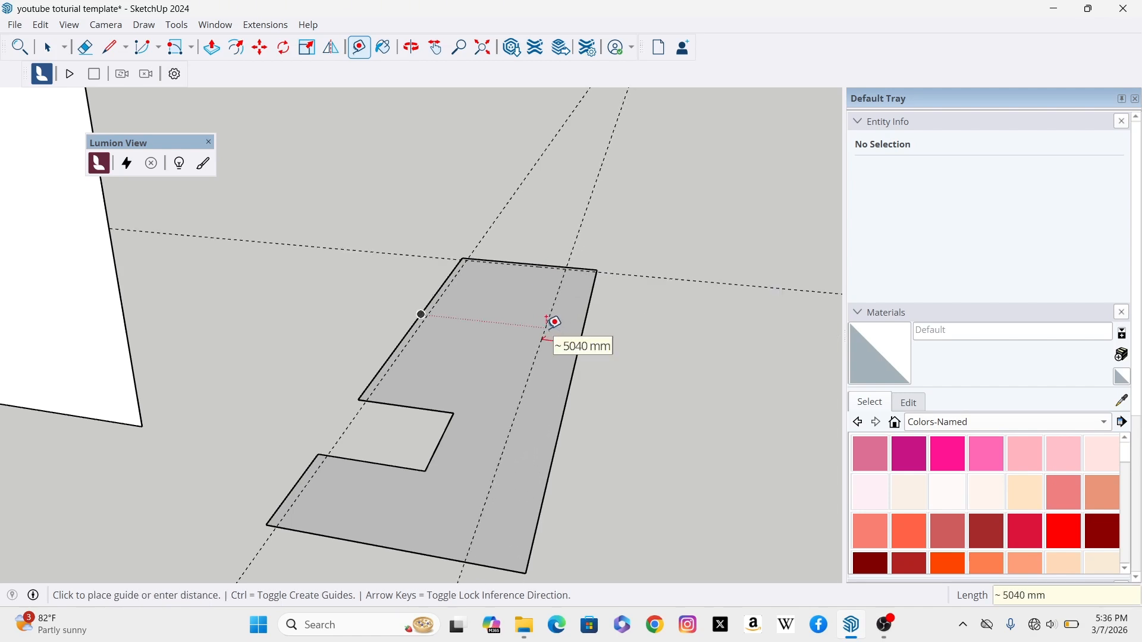
type("1000")
key("Return")
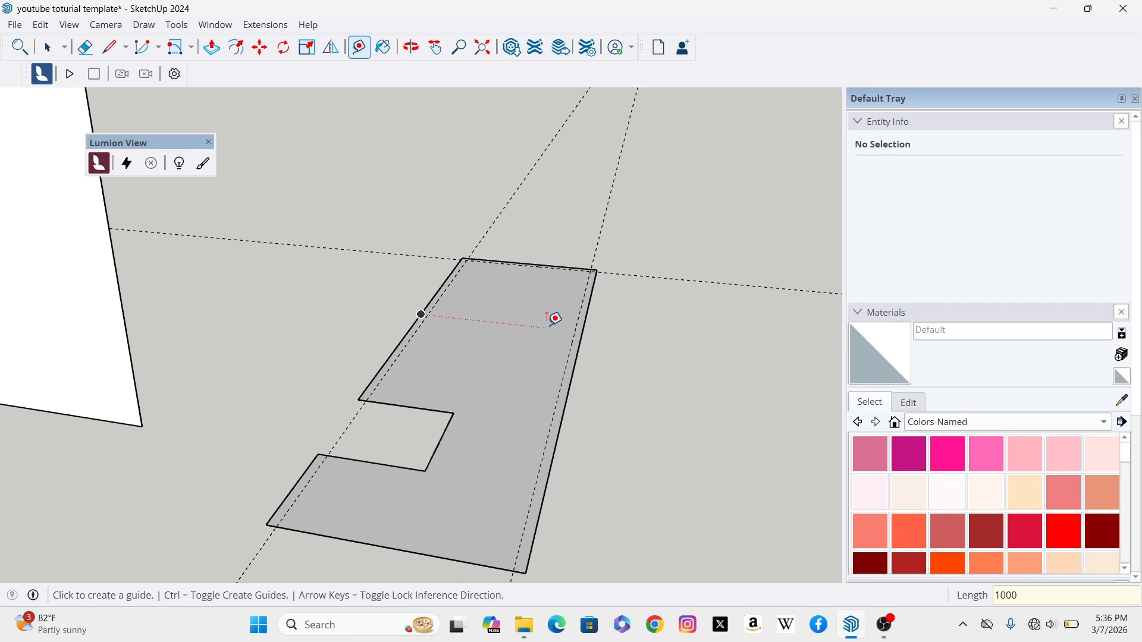
left_click(420, 408)
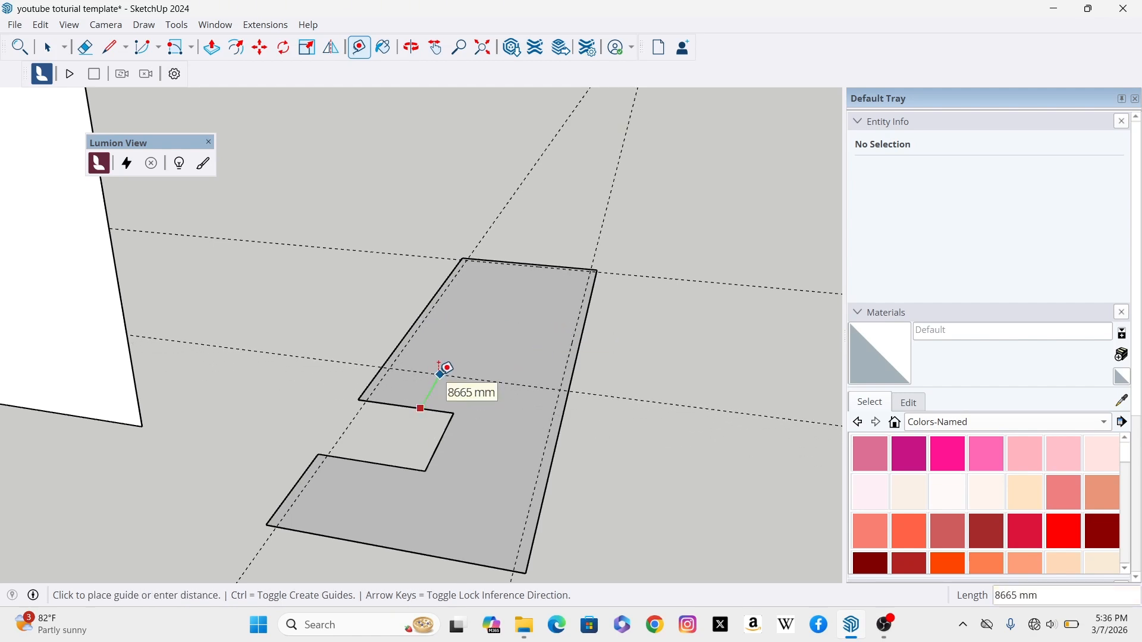
type("1")
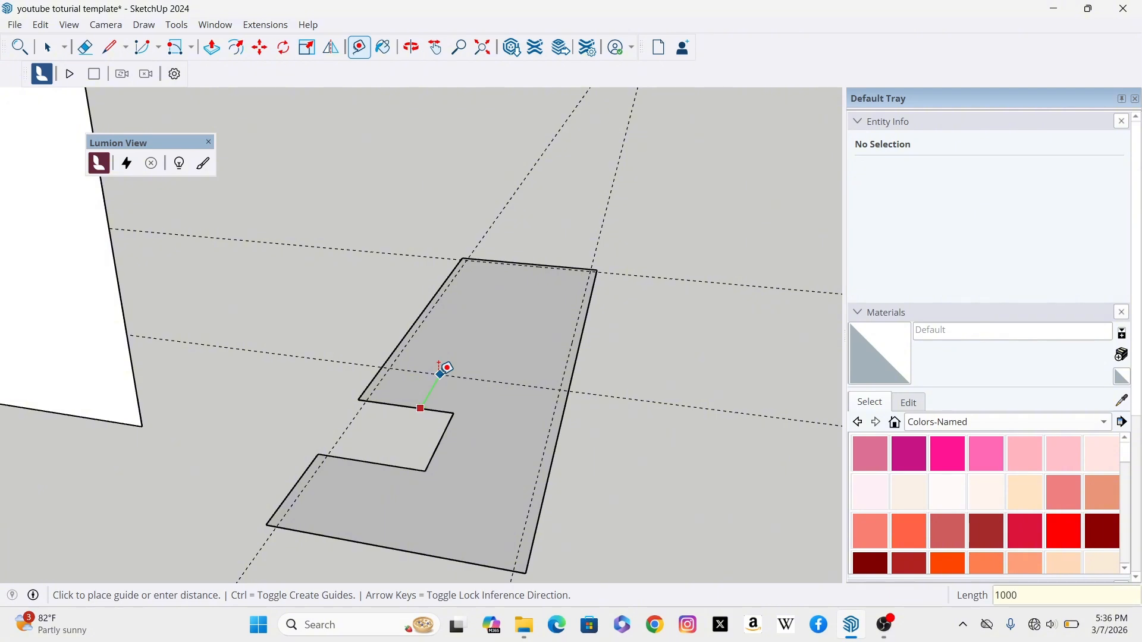
type("000")
key("Return")
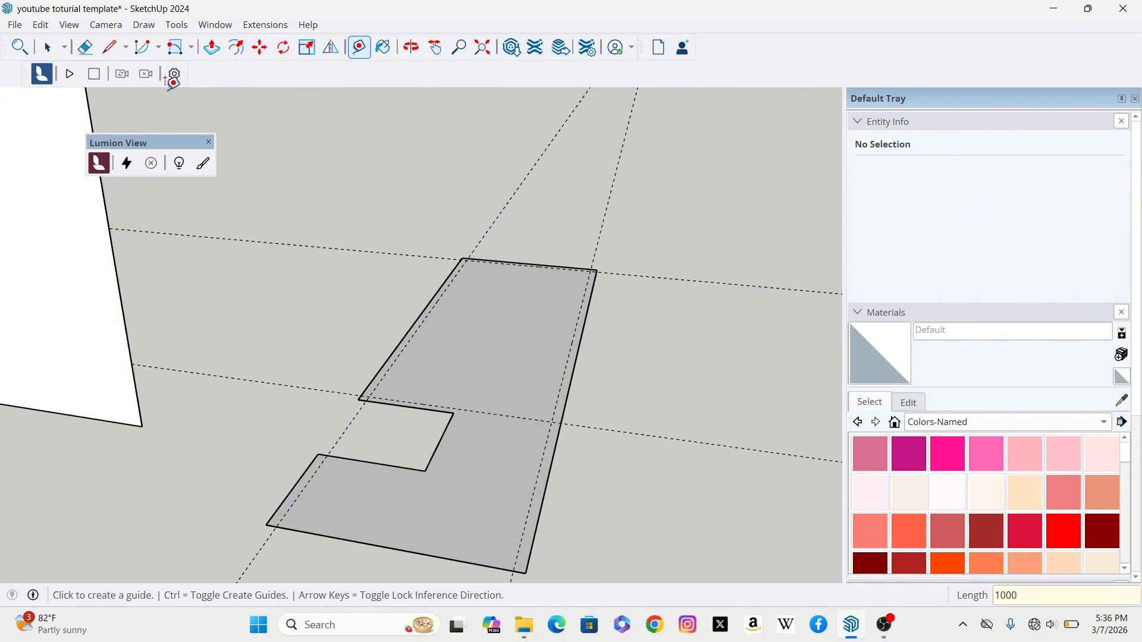
Draw a rectangle of about 50805 × 20951 mm on the flat face between diagonally opposite guide intersections, beyond the notch.
left_click(193, 50)
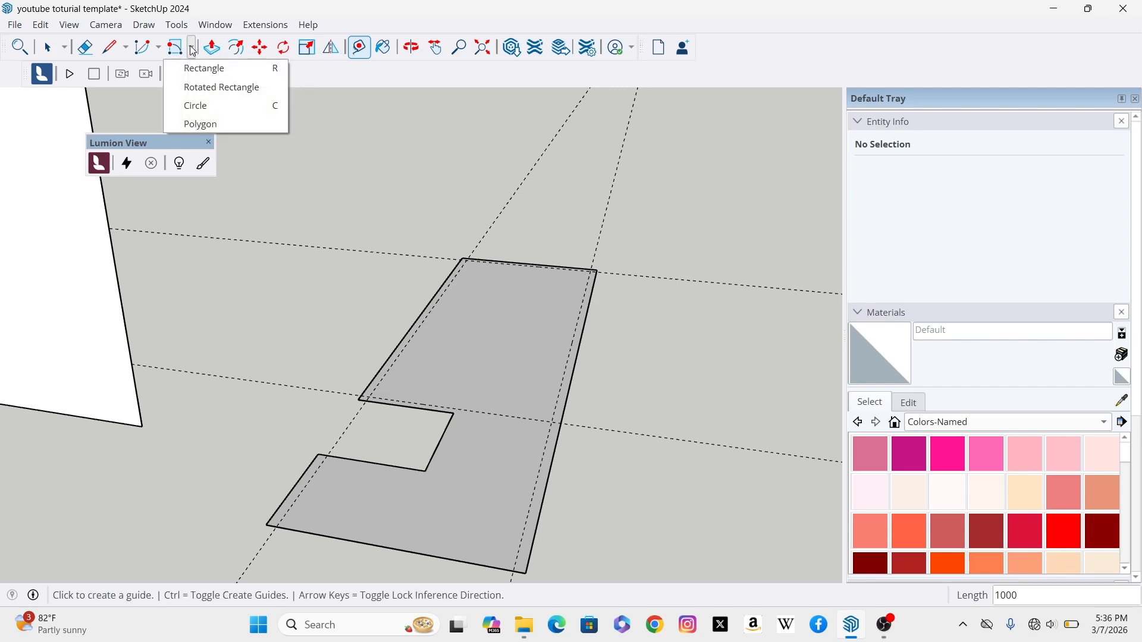
left_click(208, 70)
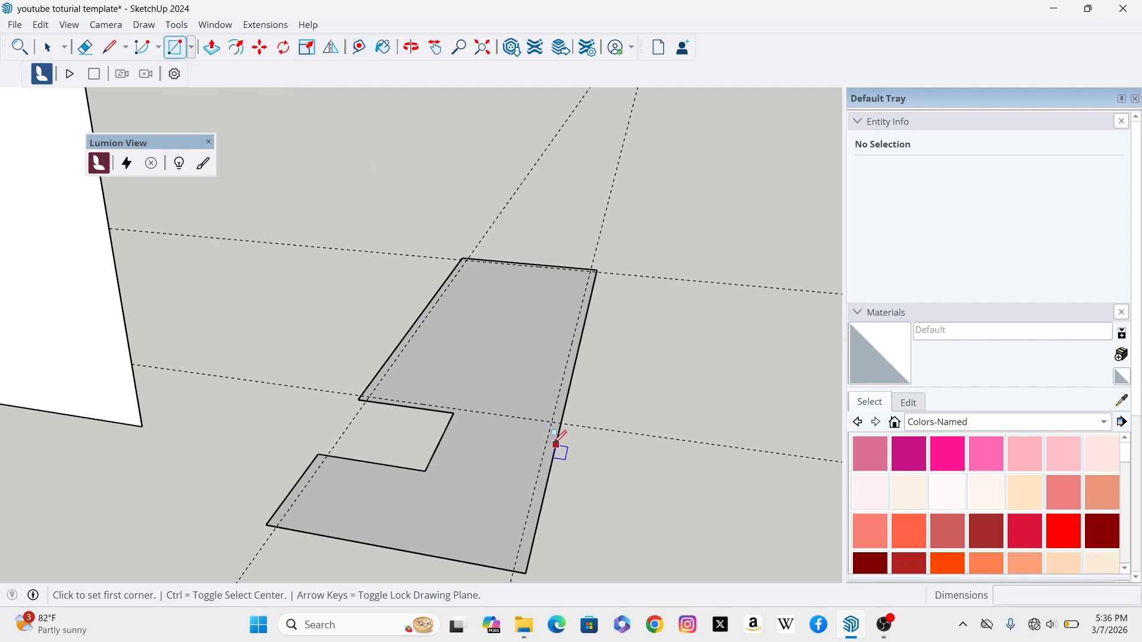
scroll(556, 444, "up", 4)
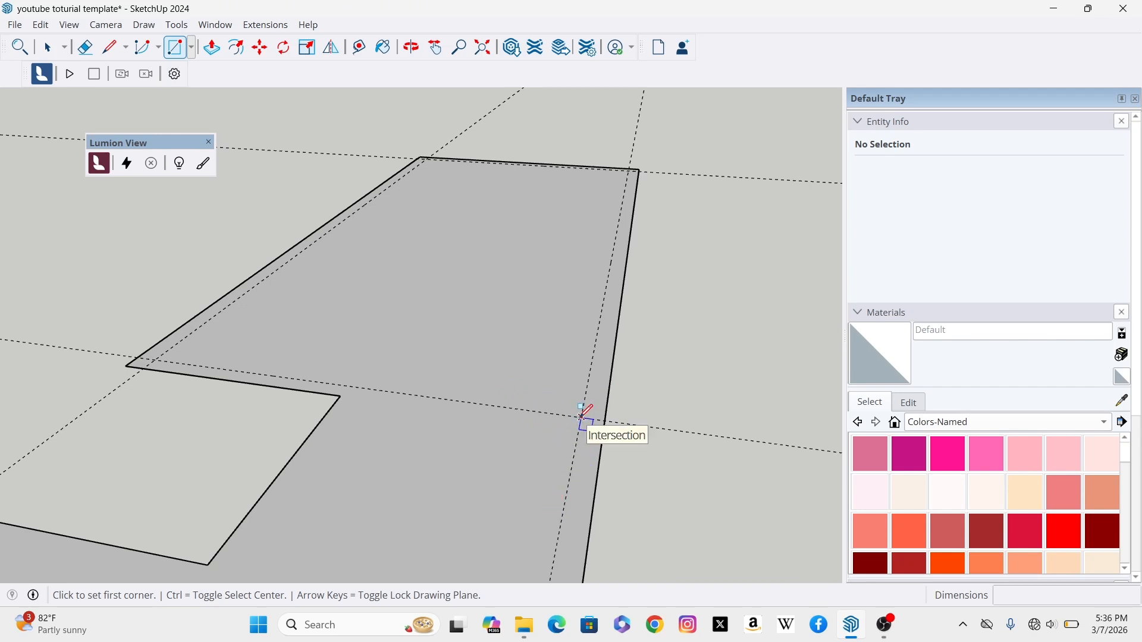
left_click(582, 418)
scroll(556, 466, "down", 2)
scroll(450, 265, "up", 2)
scroll(449, 265, "up", 1)
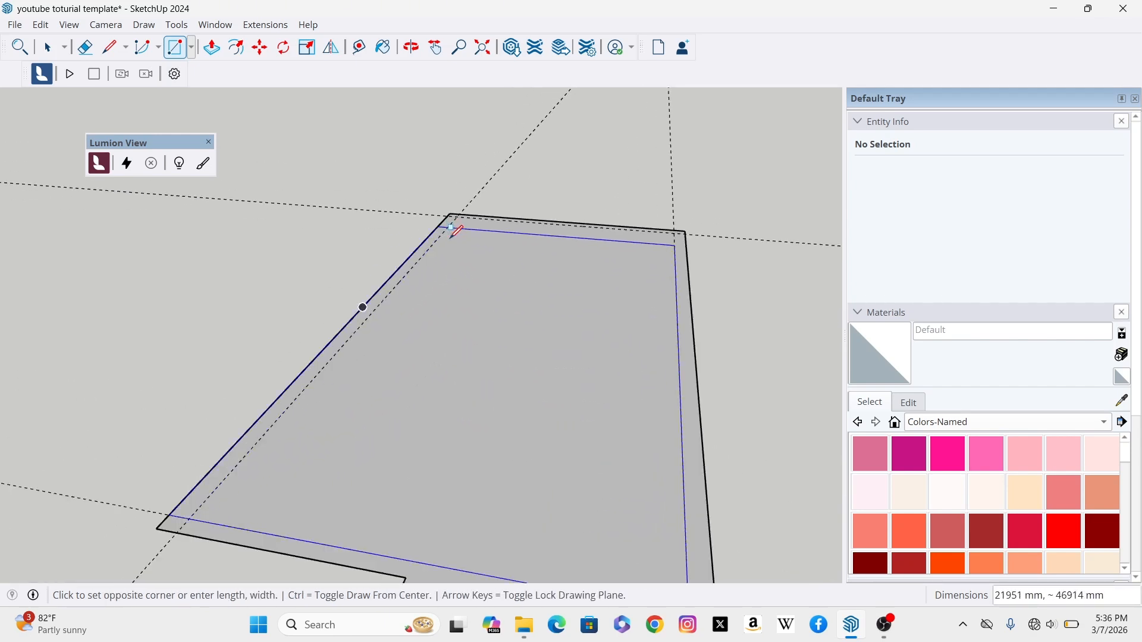
scroll(460, 261, "down", 3)
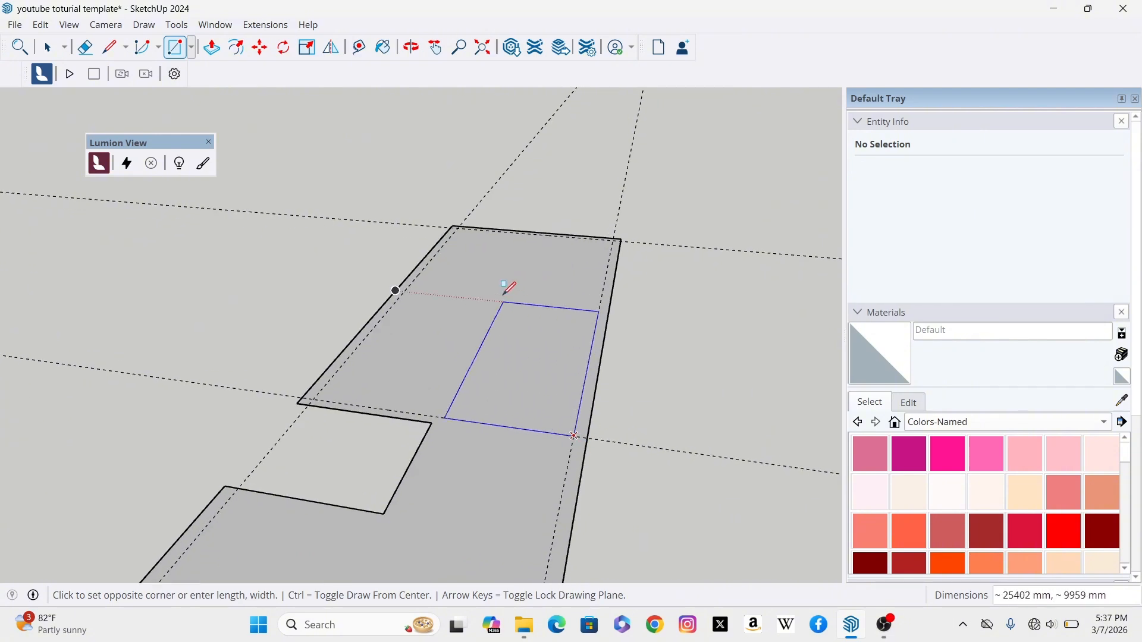
scroll(461, 226, "up", 3)
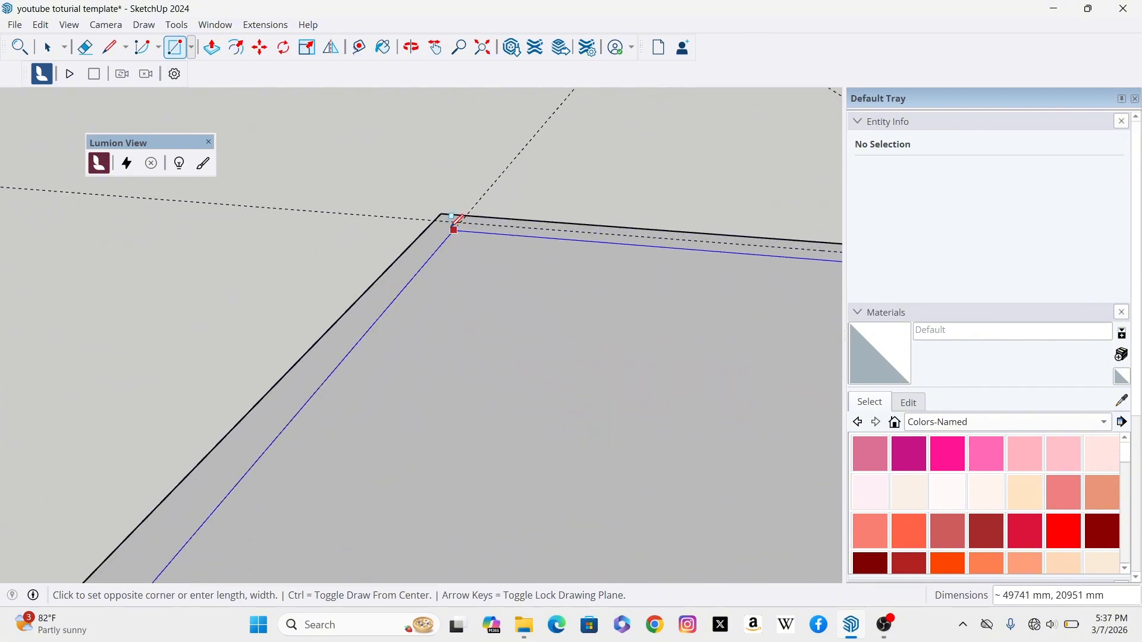
scroll(459, 226, "up", 3)
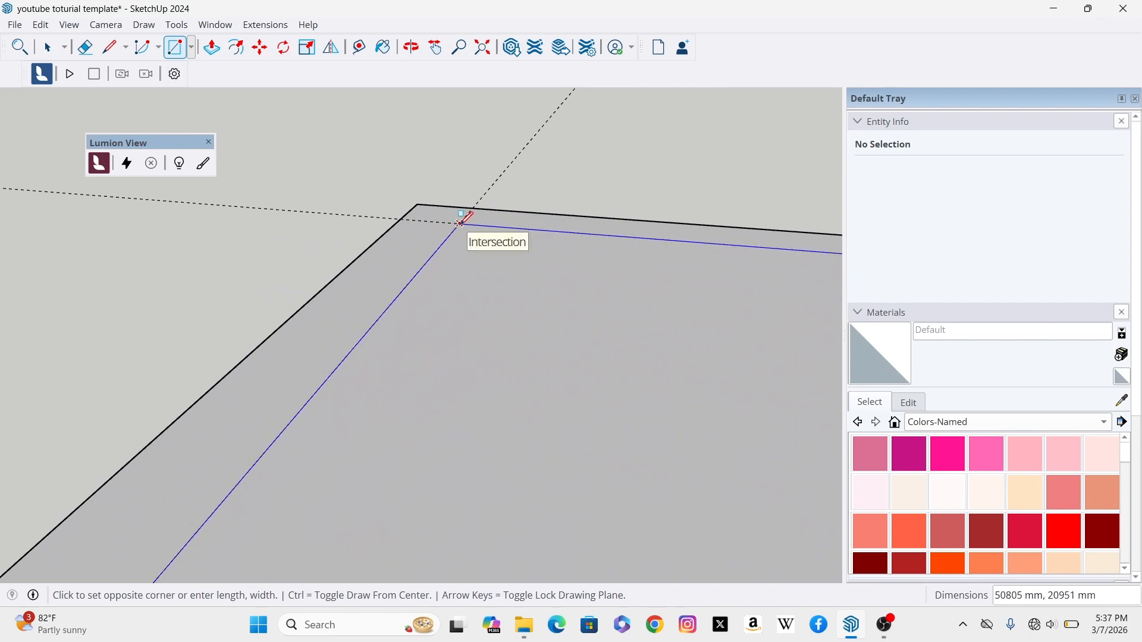
left_click(461, 223)
scroll(426, 241, "down", 5)
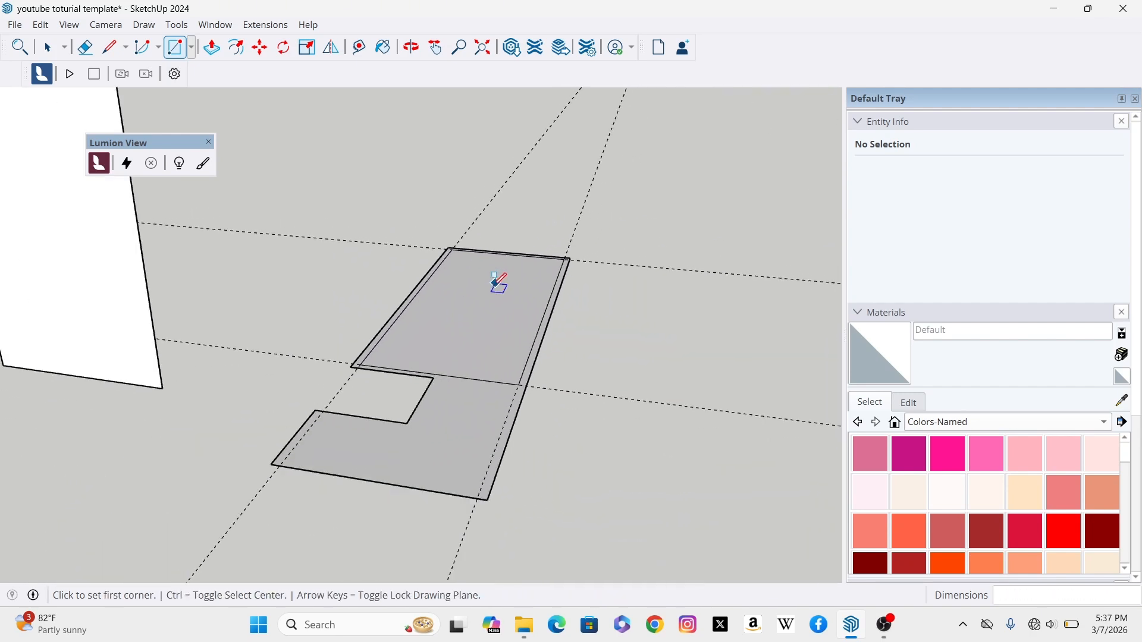
Push/Pull the inner rectangle drawn between the guides on the notched flat face upward by about 13485 mm.
scroll(499, 283, "up", 2)
scroll(484, 326, "down", 2)
scroll(503, 301, "up", 2)
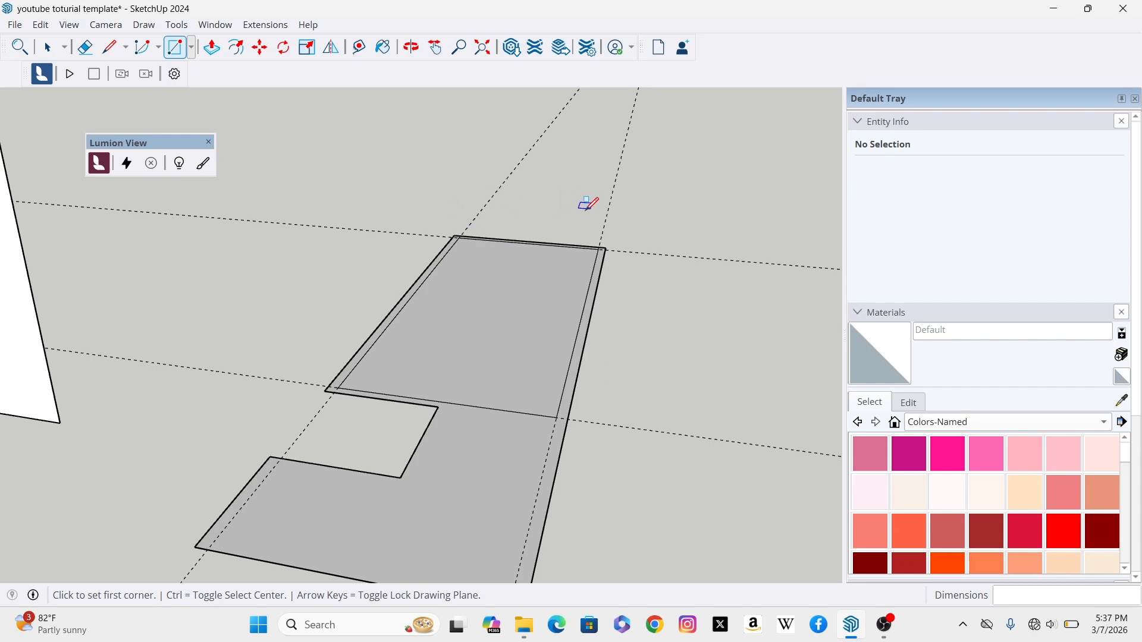
left_click(49, 50)
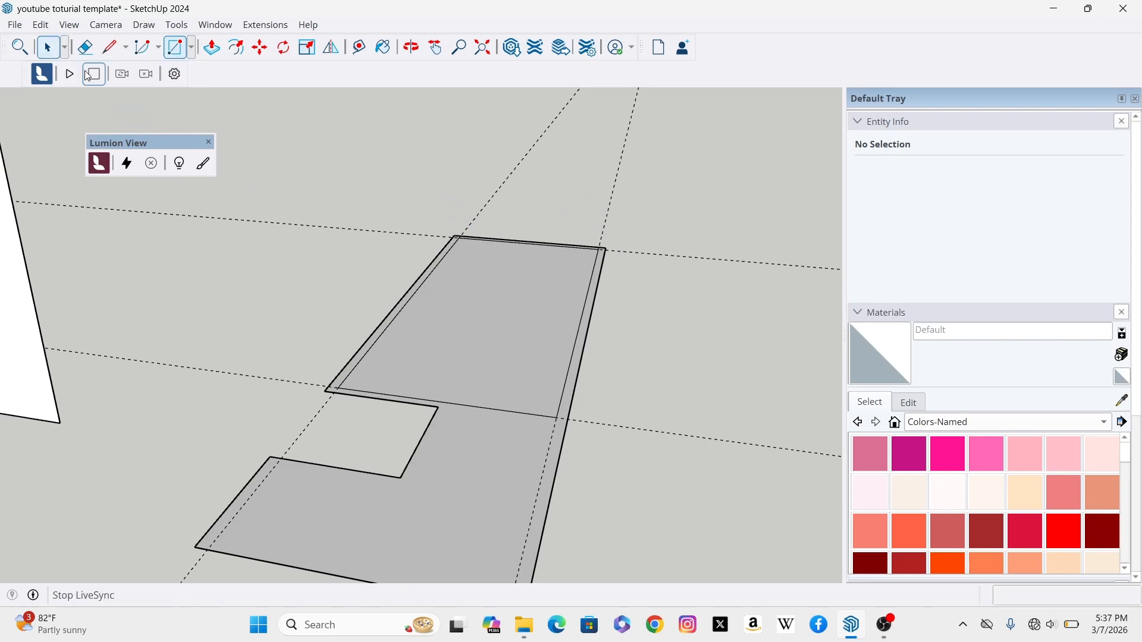
left_click(499, 339)
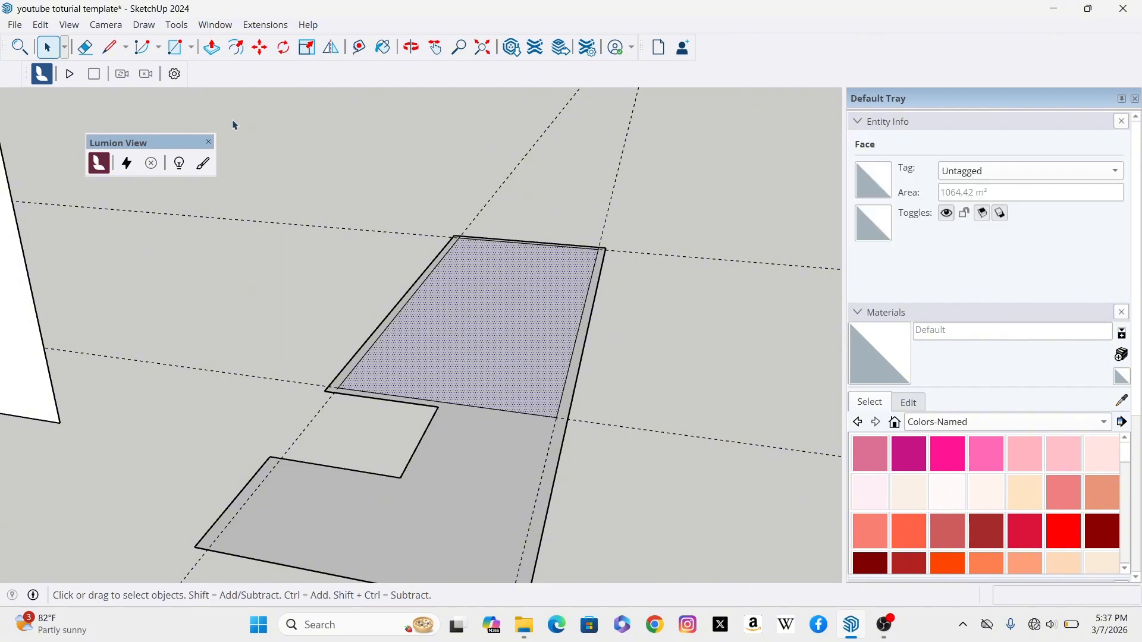
left_click(212, 47)
left_click(499, 324)
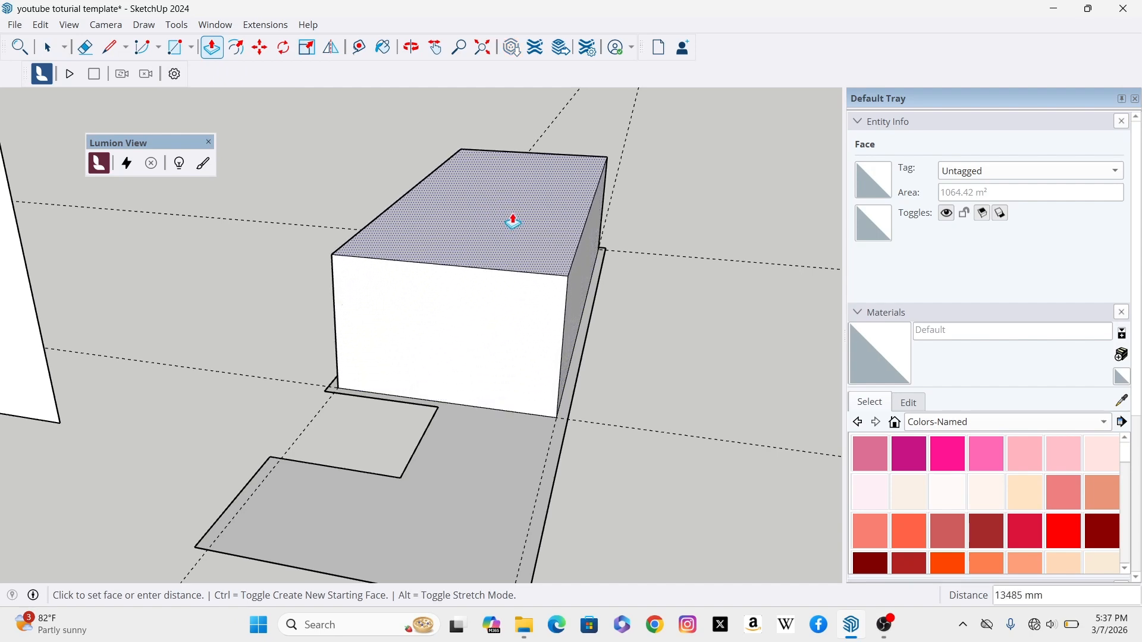
left_click(518, 226)
Examine the raised block on the notched flat face up close and from farther out, together with the neighbouring shapes.
scroll(581, 318, "down", 3)
scroll(541, 323, "up", 2)
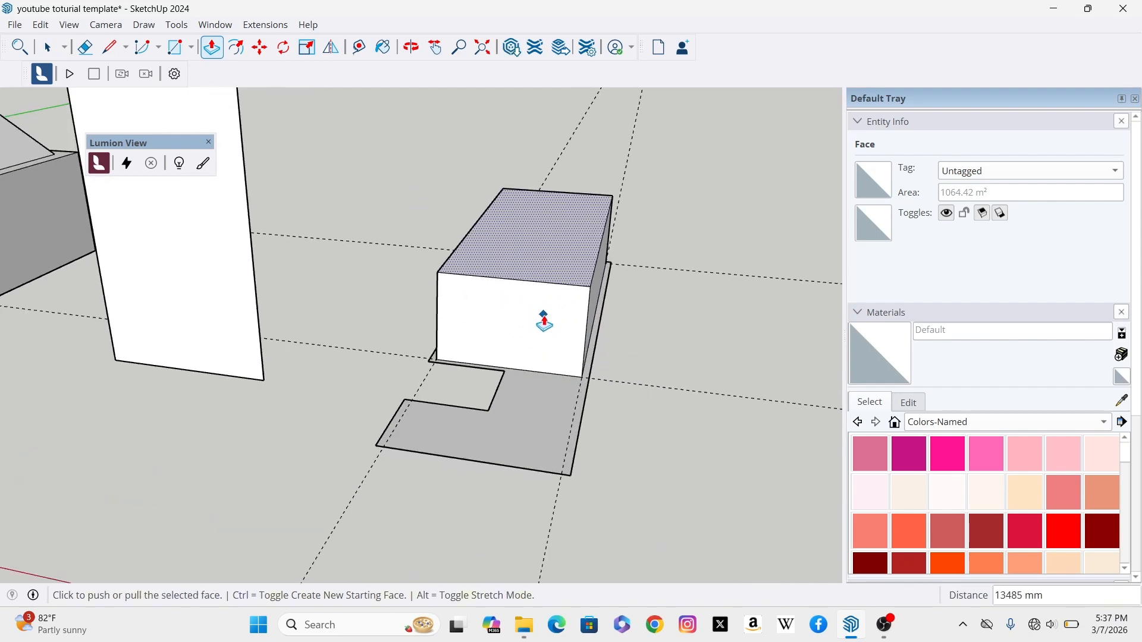
scroll(484, 325, "down", 2)
scroll(528, 327, "up", 4)
scroll(418, 338, "down", 4)
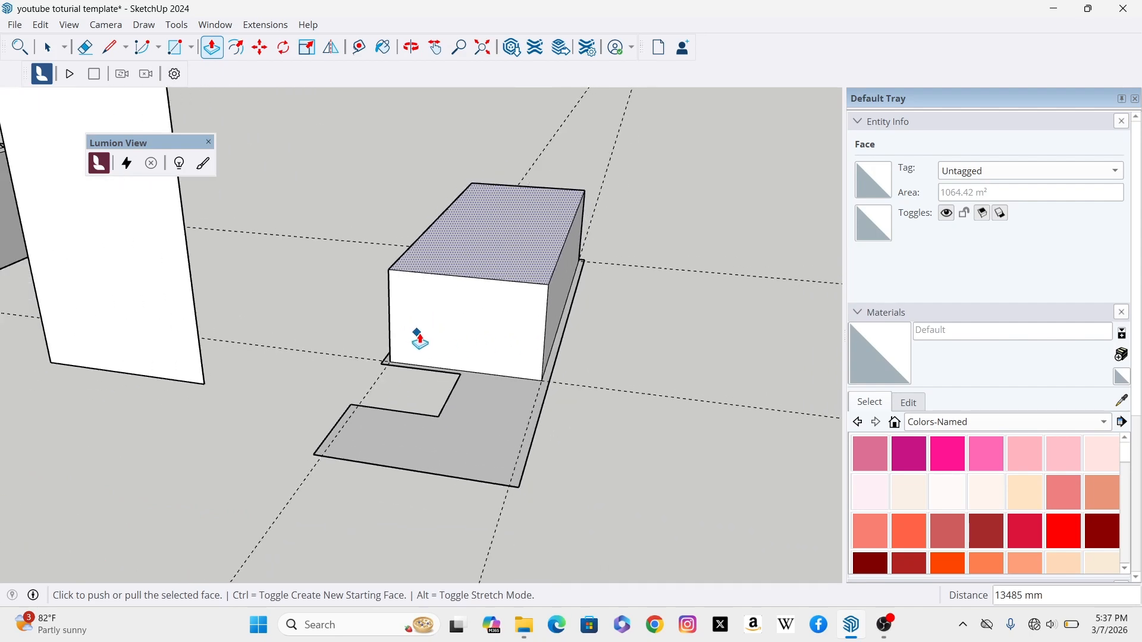
scroll(475, 344, "up", 3)
scroll(474, 345, "down", 3)
scroll(492, 339, "up", 2)
scroll(533, 326, "down", 3)
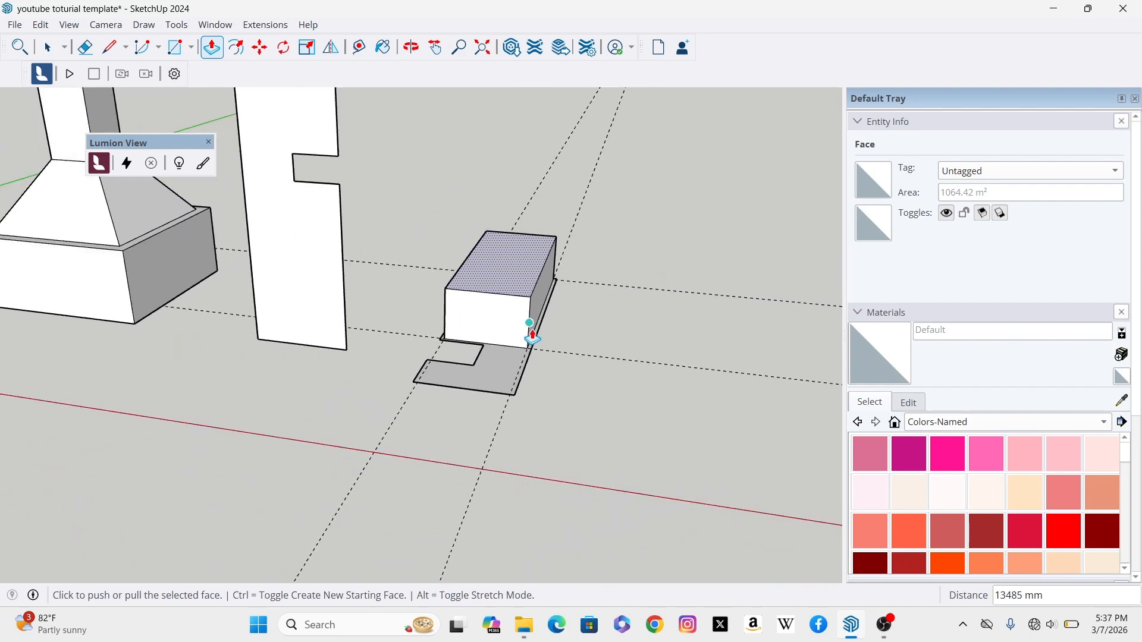
scroll(465, 339, "up", 3)
scroll(454, 342, "down", 3)
scroll(447, 343, "up", 2)
scroll(559, 357, "down", 3)
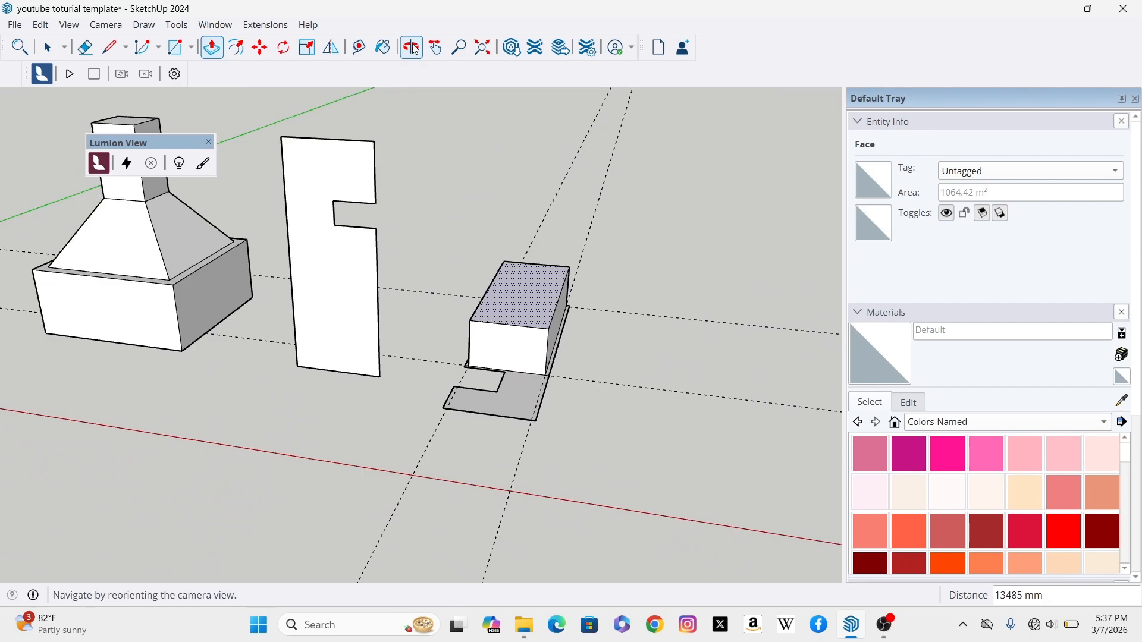
middle_click_drag(435, 334, 519, 357)
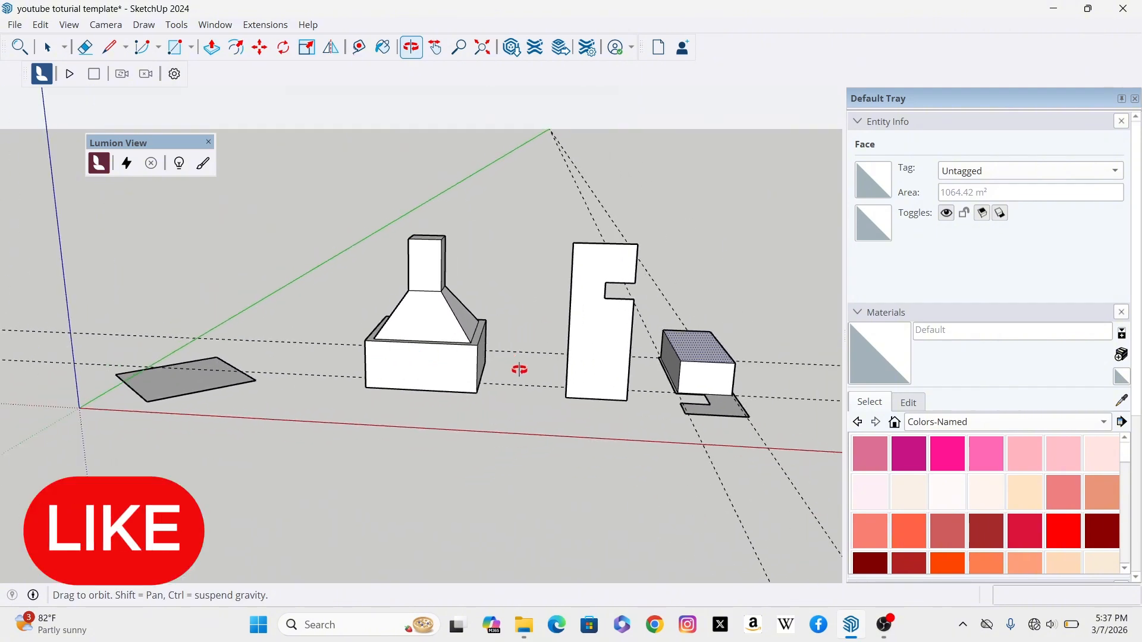